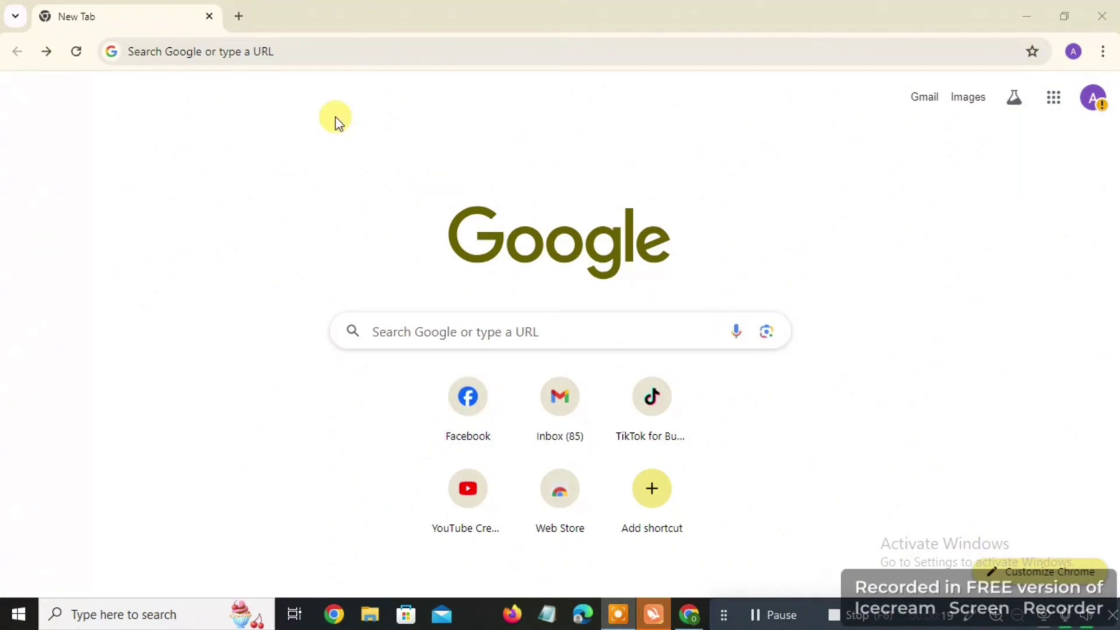
# Search Google for 'ads,google.com' from the Chrome address bar
pyautogui.click(361, 56)
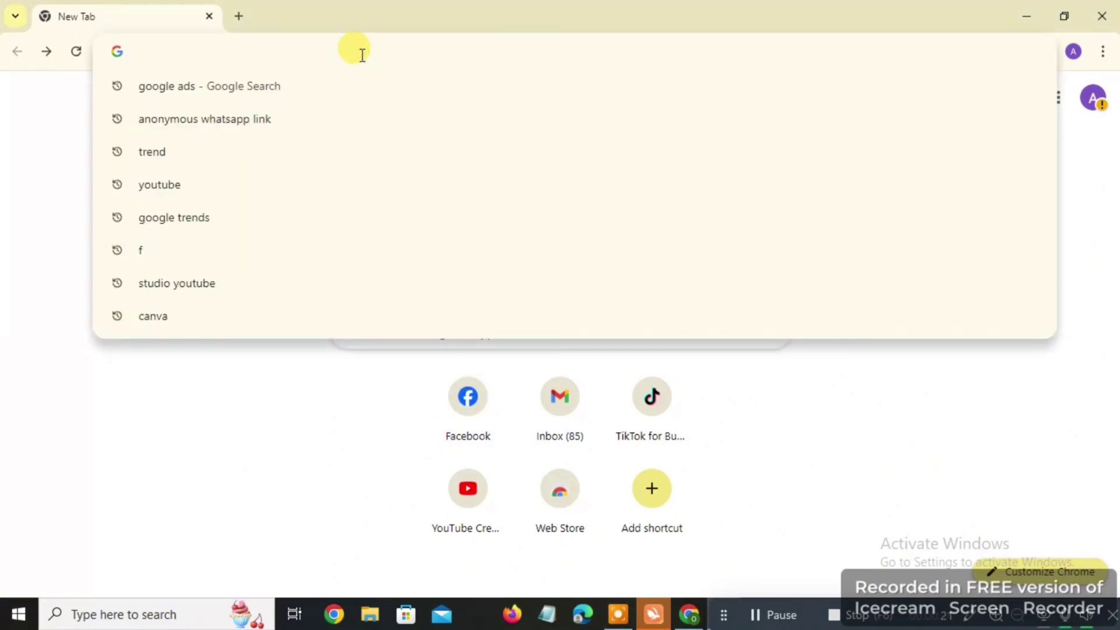
pyautogui.write('ads')
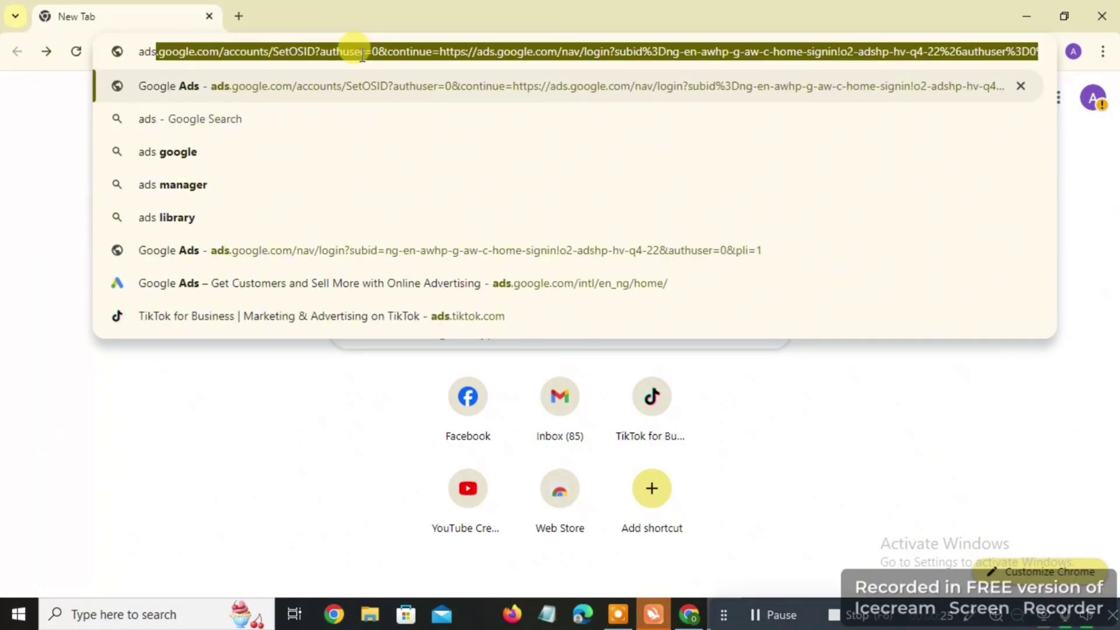
pyautogui.write(',goo')
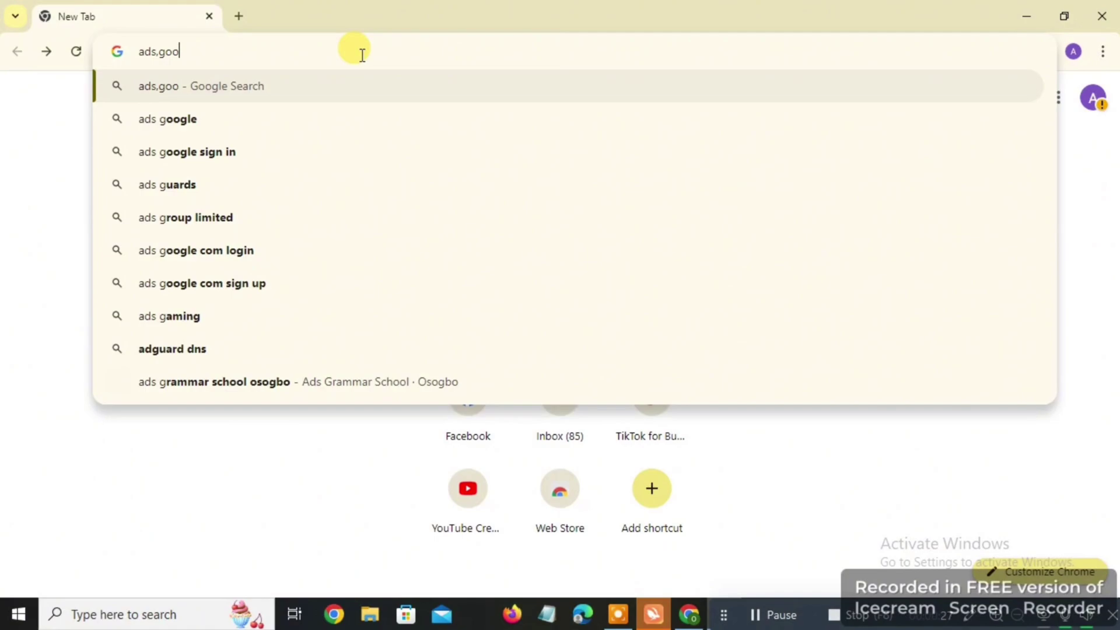
pyautogui.write('gl')
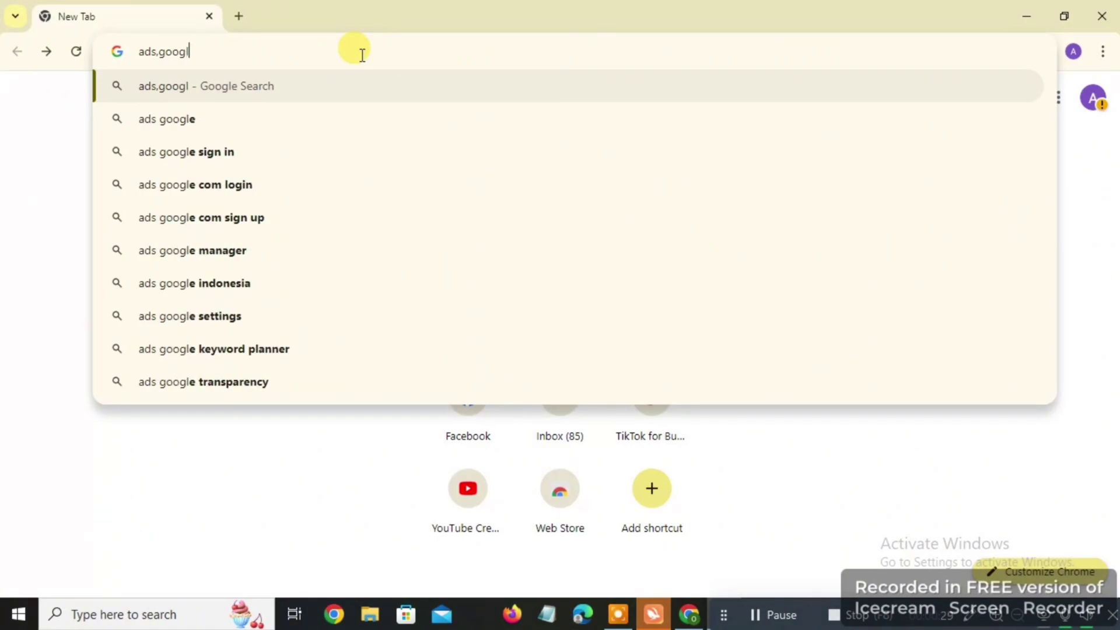
pyautogui.write('e.com')
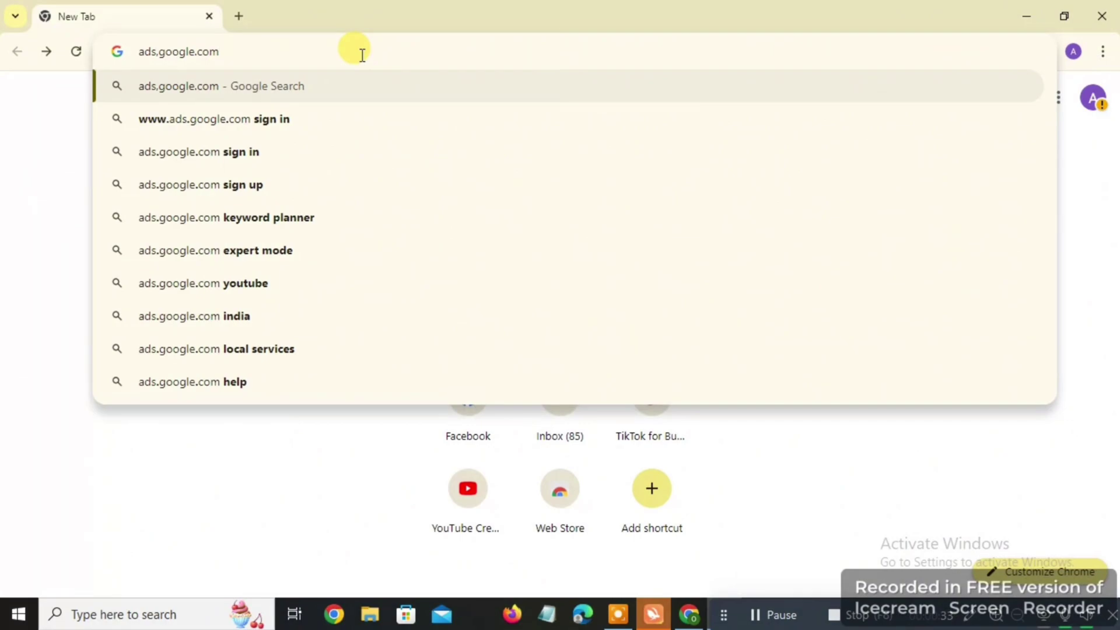
pyautogui.press('Return')
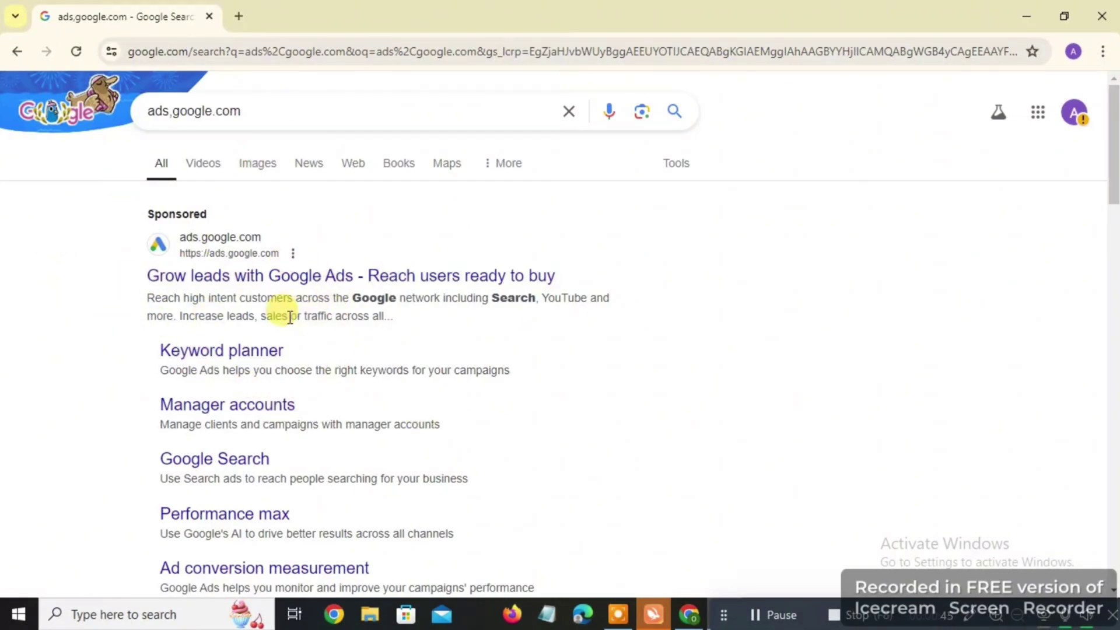
# Open the sponsored 'Grow leads with Google Ads' listing
pyautogui.click(201, 276)
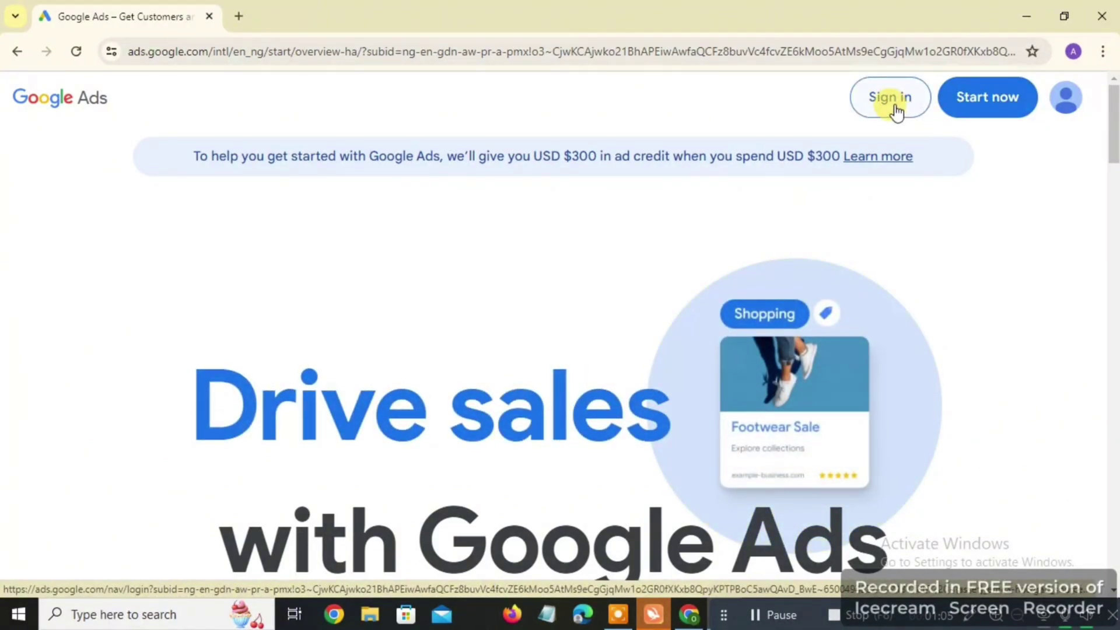
# Sign in to Google Ads and choose to create a new Google Ads account
pyautogui.click(895, 110)
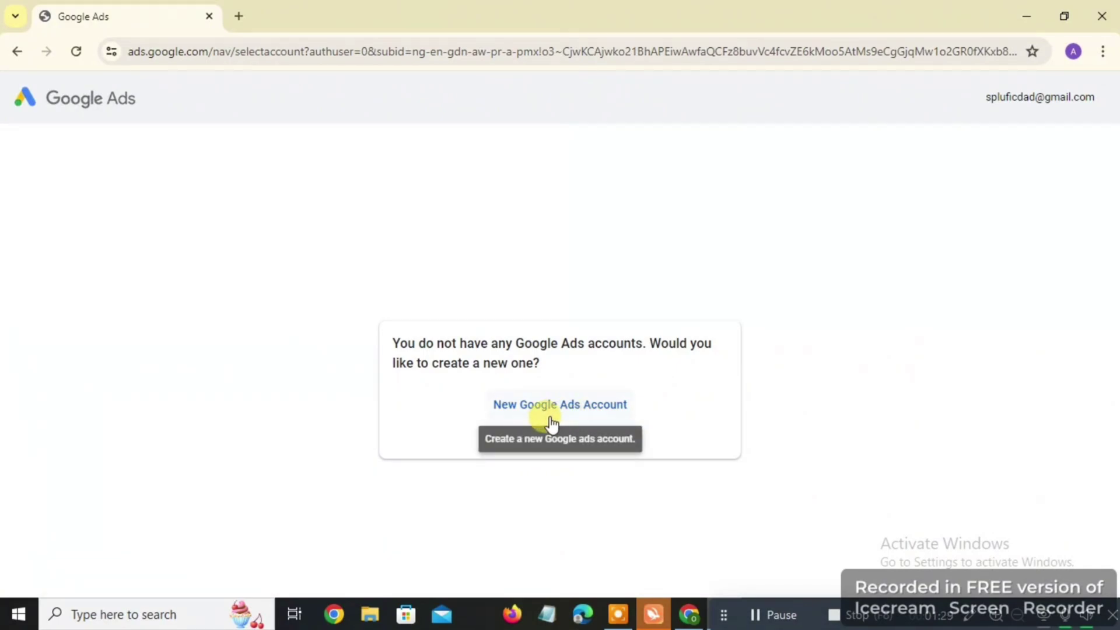
pyautogui.click(580, 409)
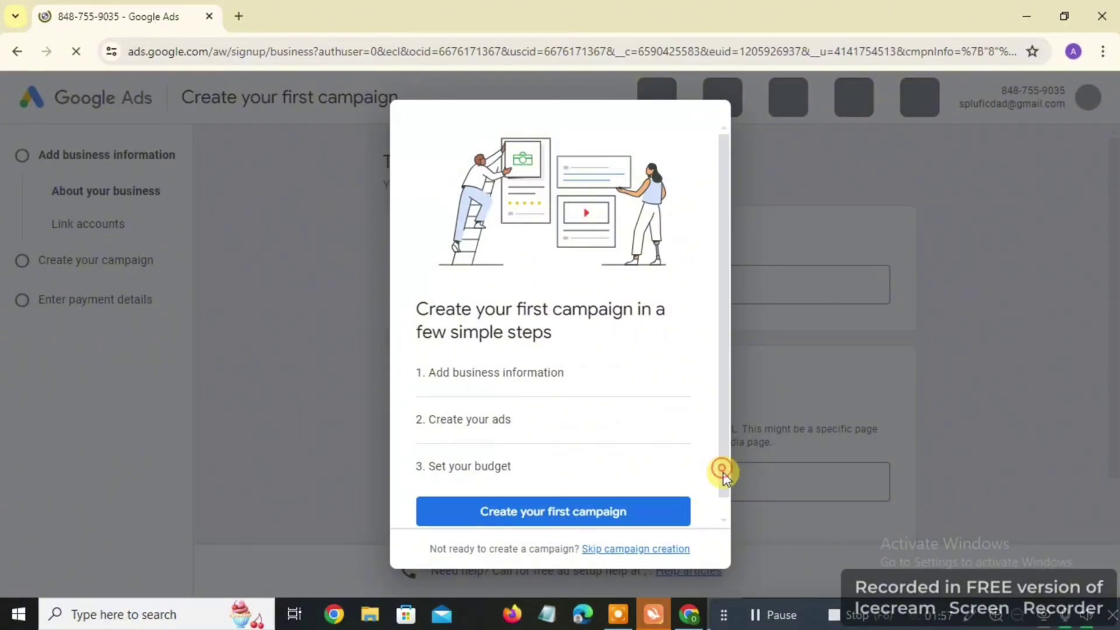
# Skip first-campaign creation in the intro dialog to reach the account settings step
pyautogui.moveTo(723, 471); pyautogui.dragTo(724, 496)
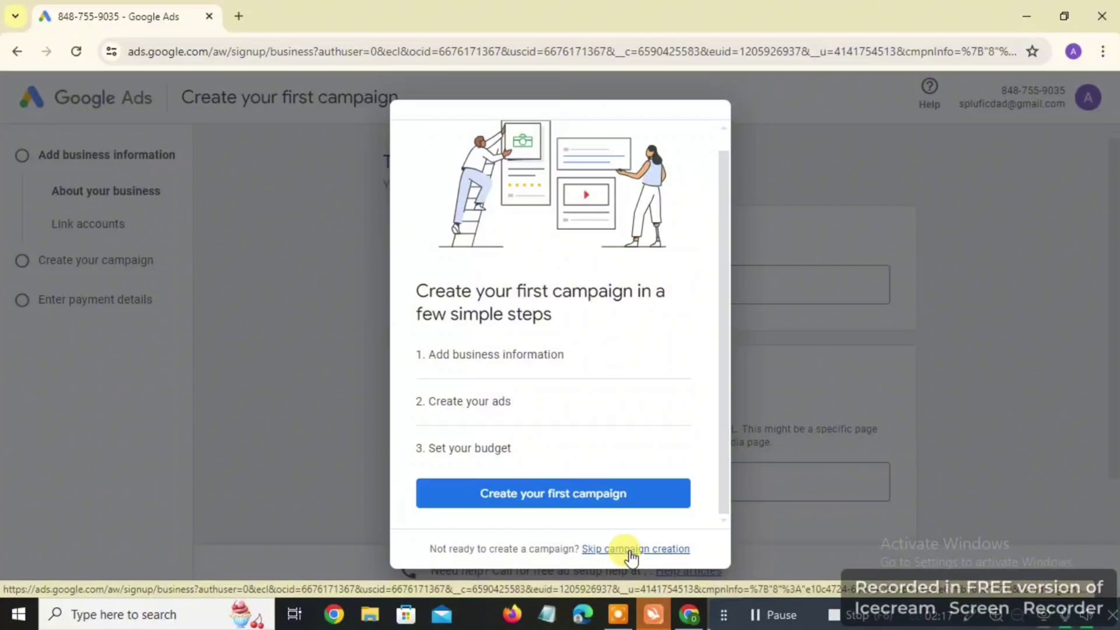
pyautogui.click(629, 550)
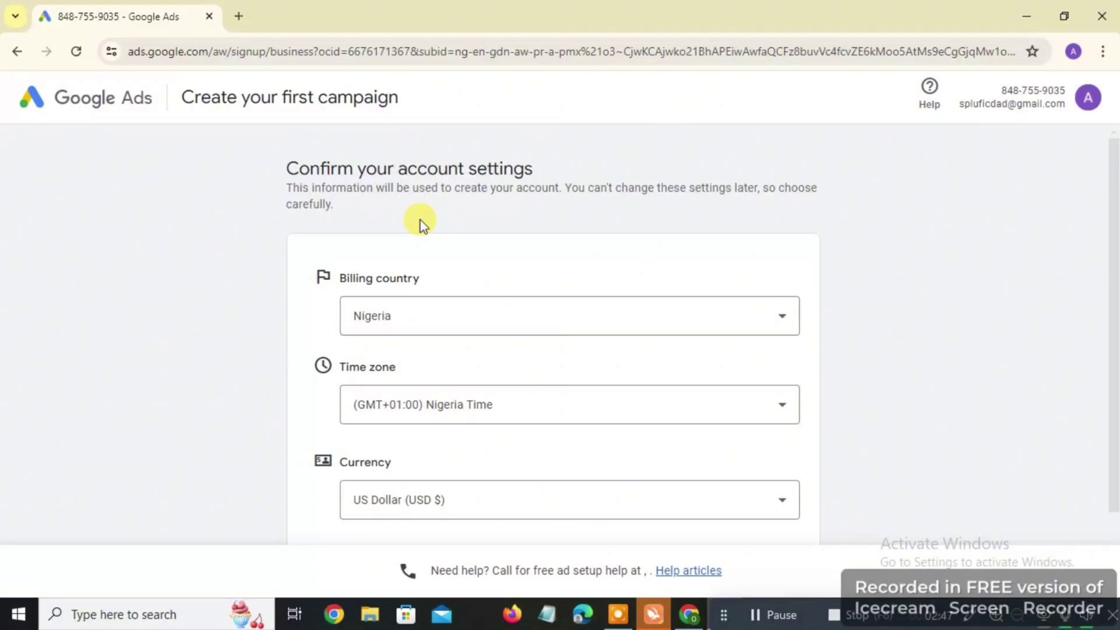
pyautogui.scroll(-2, 420, 225)
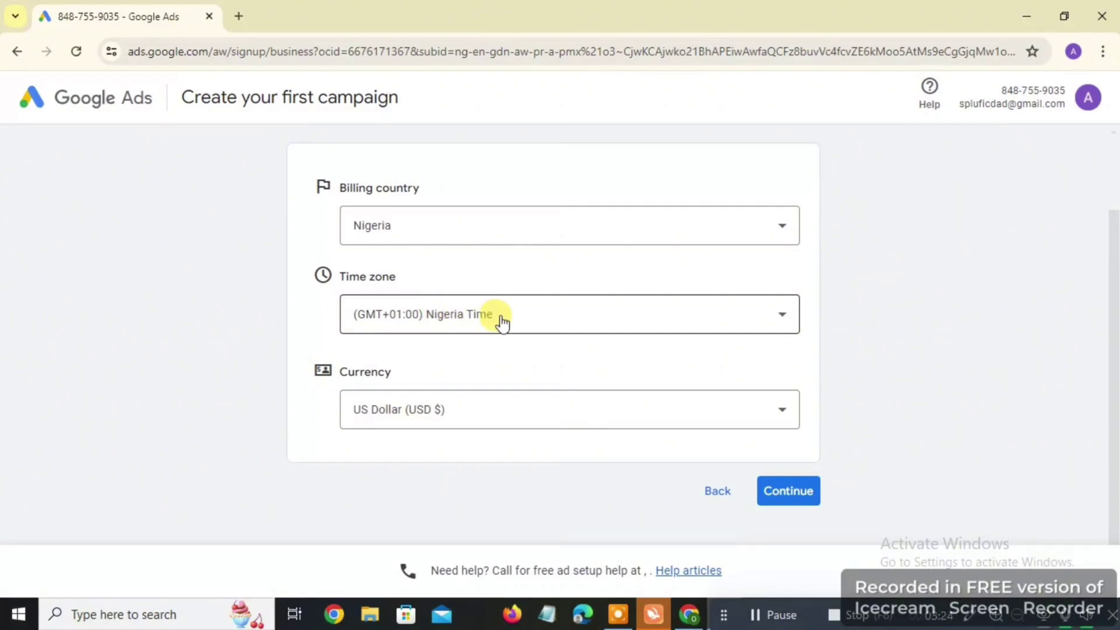
pyautogui.click(412, 414)
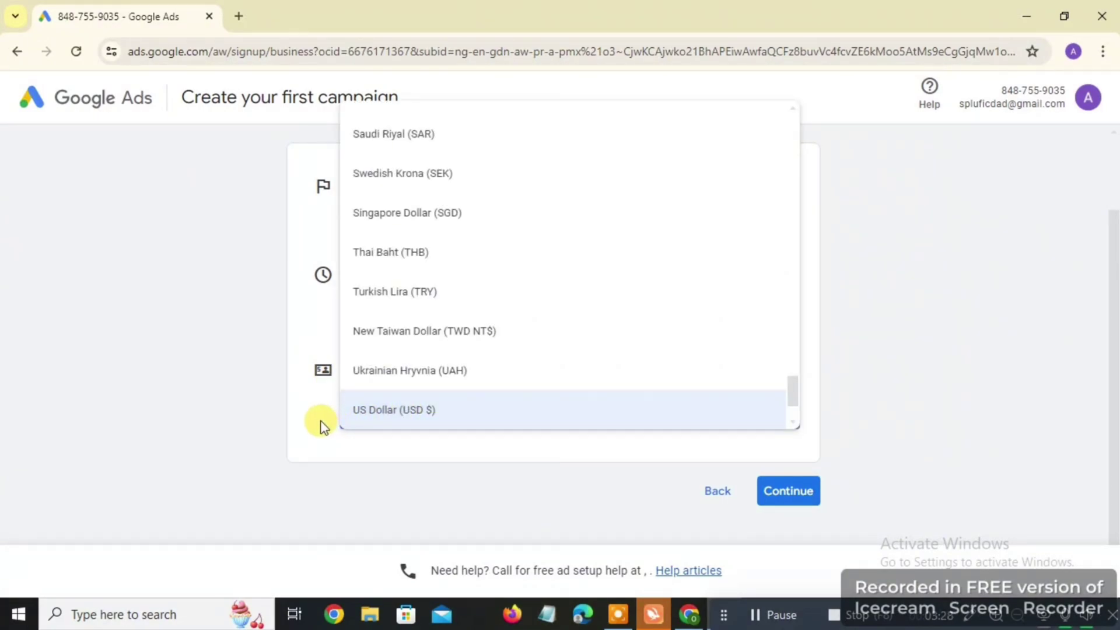
pyautogui.click(320, 423)
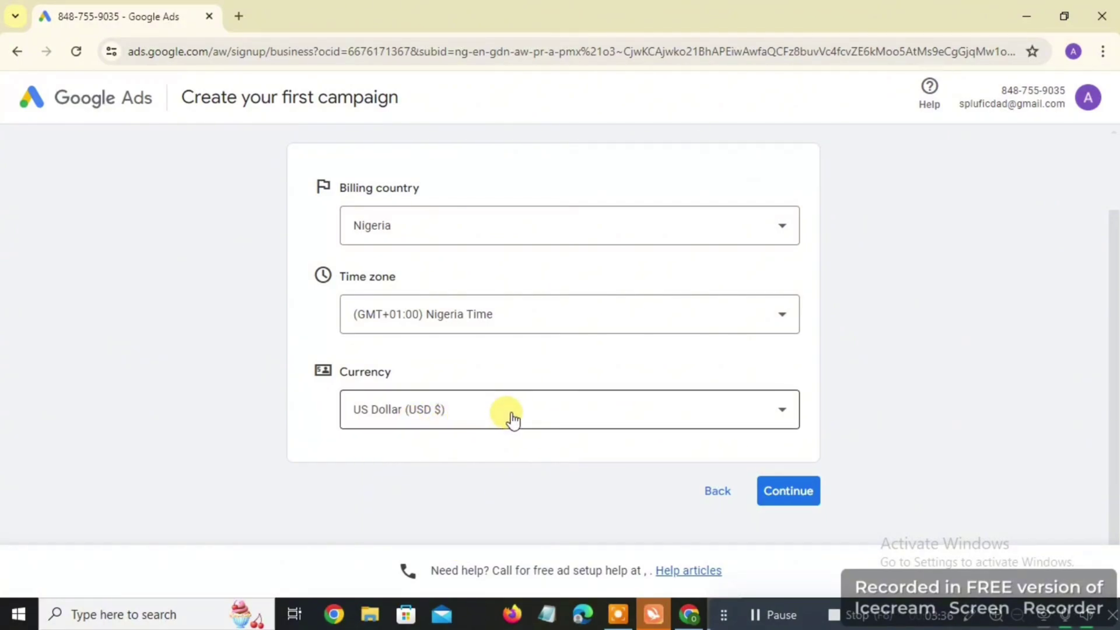
pyautogui.click(801, 500)
# Continue past account settings, dismiss the billing error, and reload the payment page
pyautogui.click(788, 491)
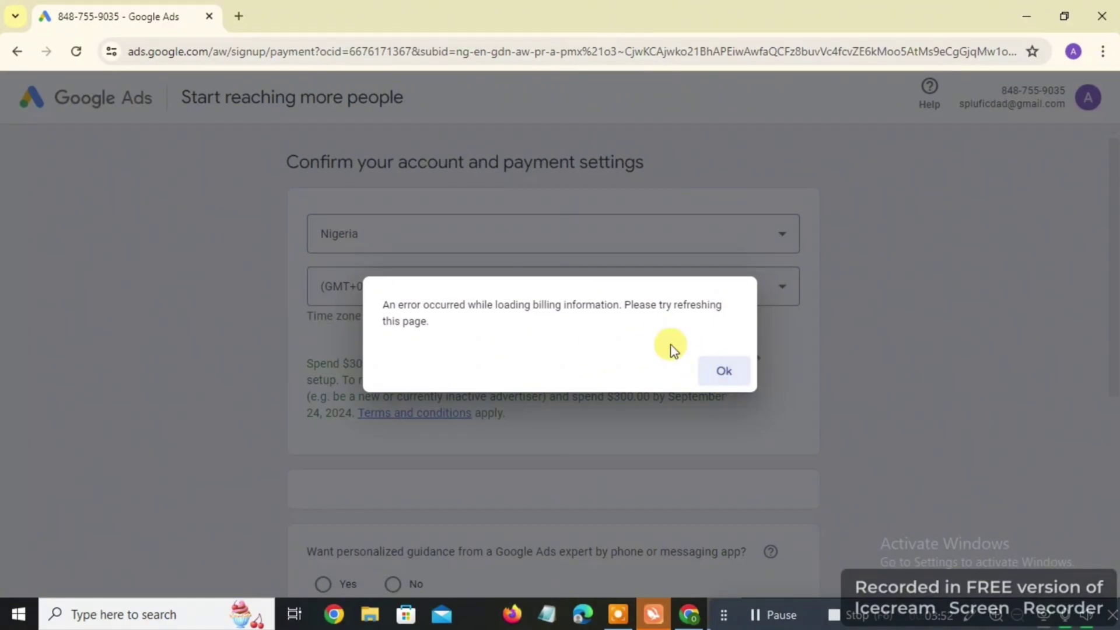
pyautogui.click(726, 373)
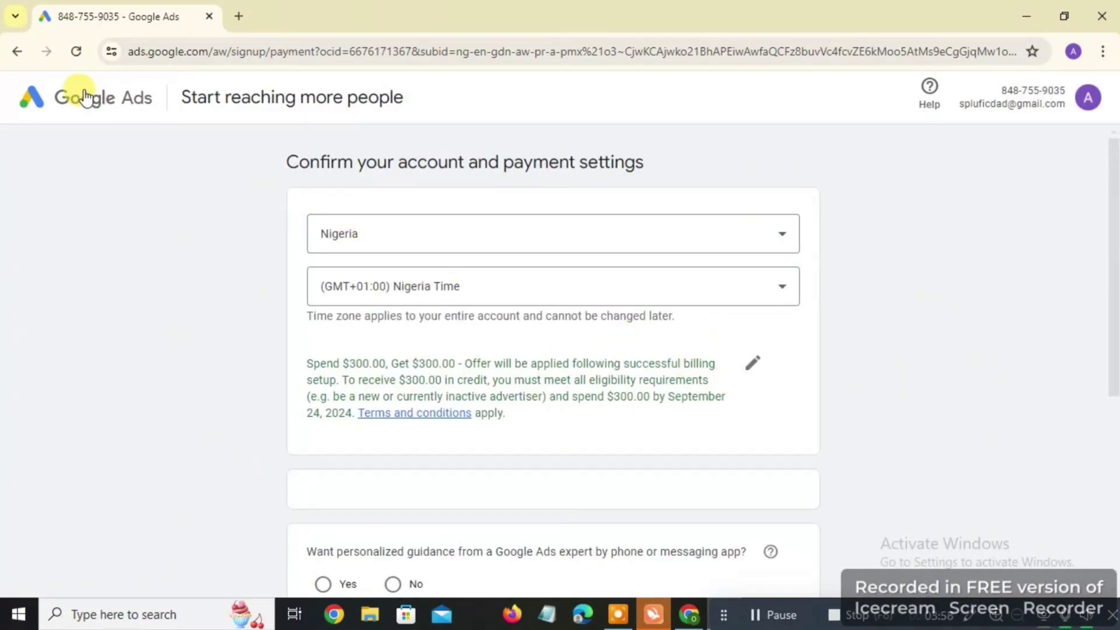
pyautogui.click(75, 56)
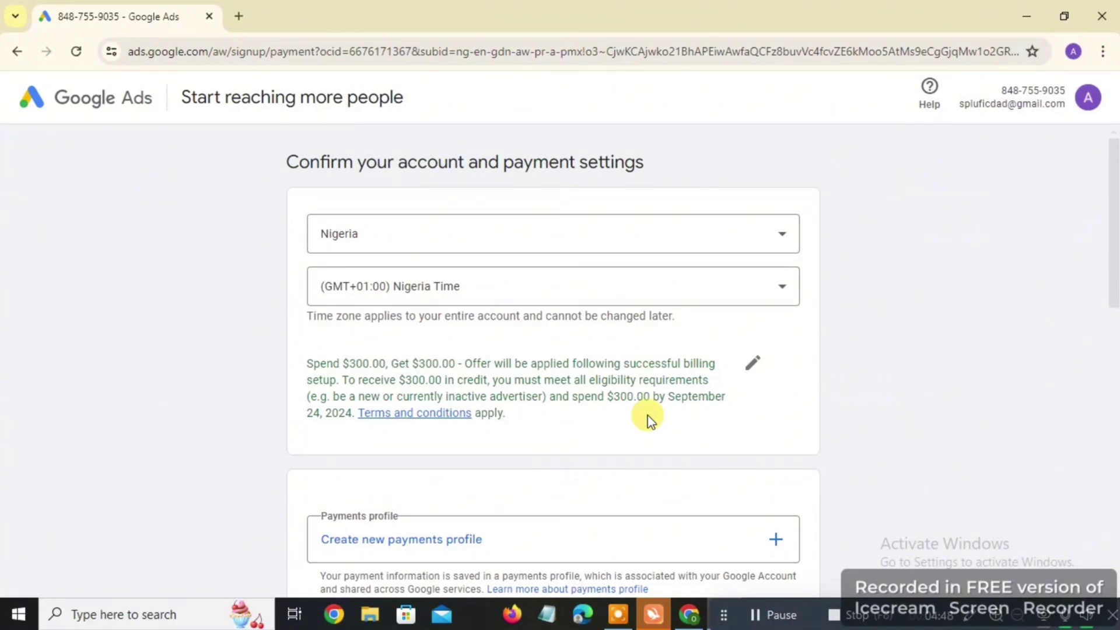
# Scroll down to the payments profile, payment method and payment setting sections
pyautogui.scroll(-2, 651, 420)
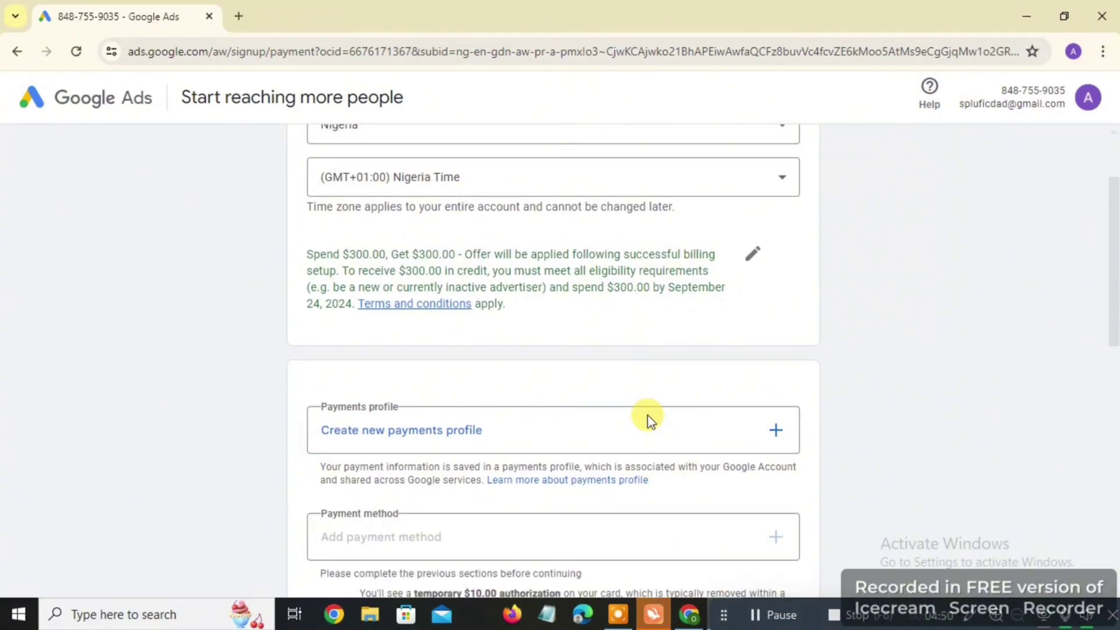
pyautogui.scroll(-1, 649, 422)
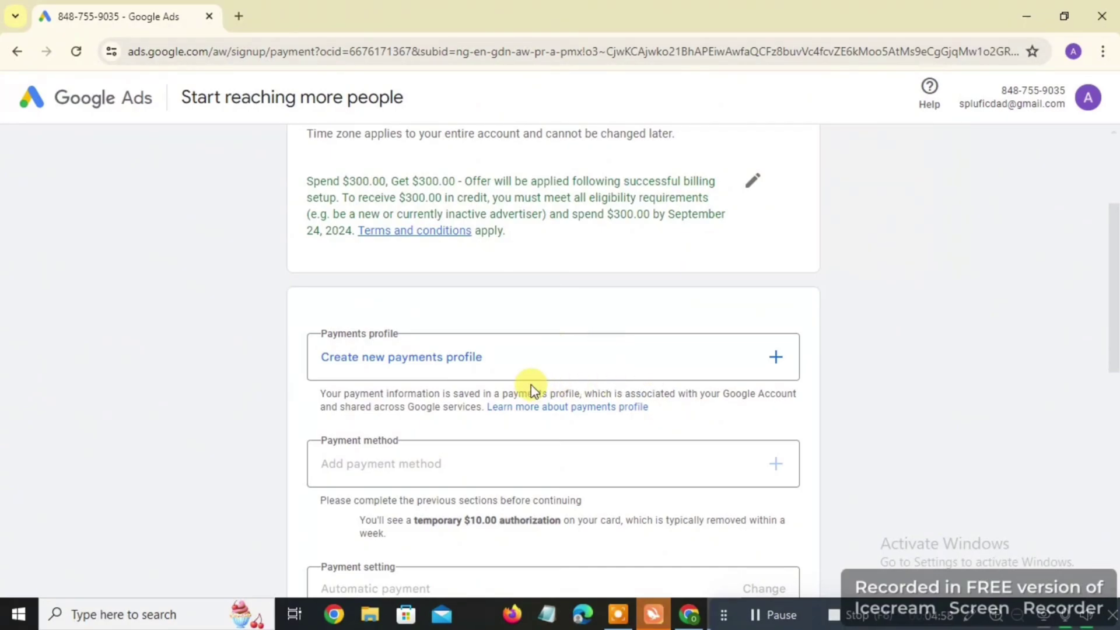
pyautogui.scroll(-1, 531, 388)
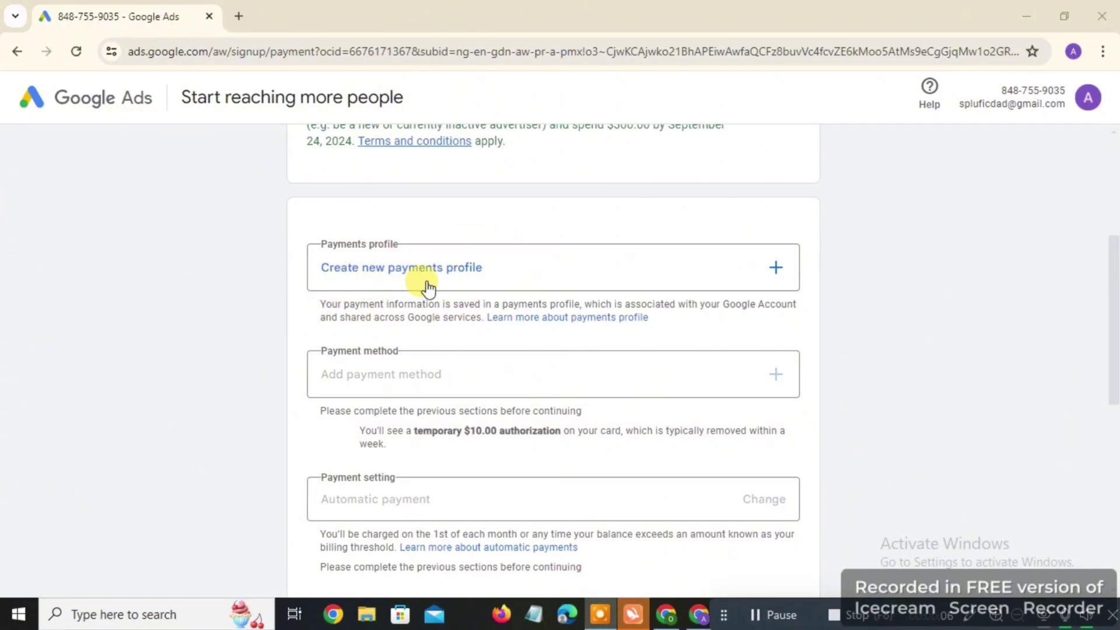
# Create an Individual payments profile for Nigeria, filling in the address and State
pyautogui.click(473, 273)
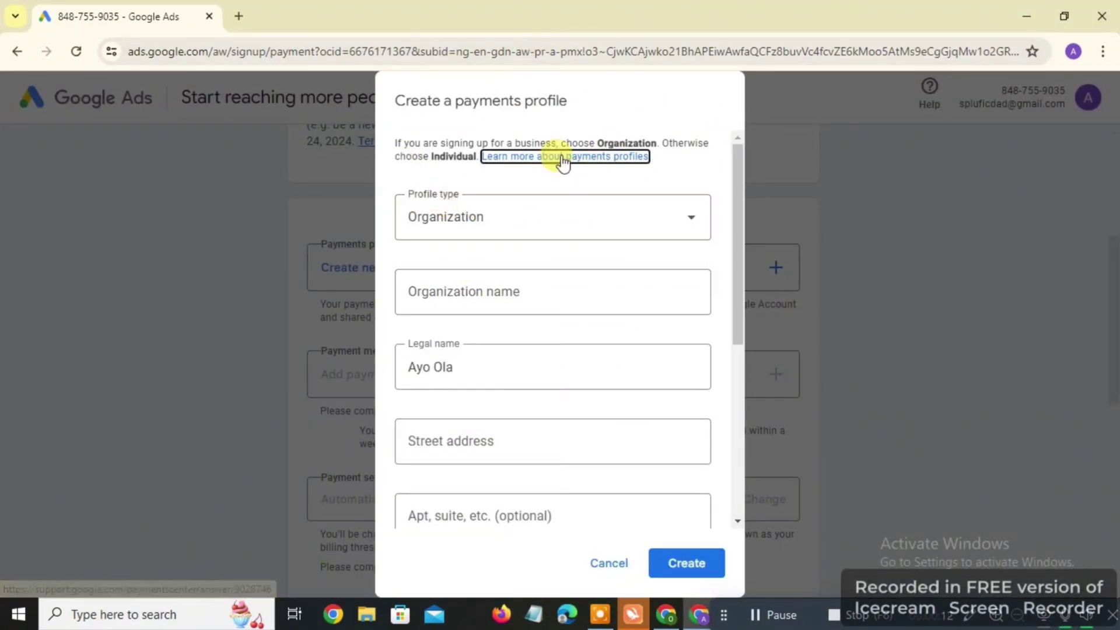
pyautogui.click(420, 164)
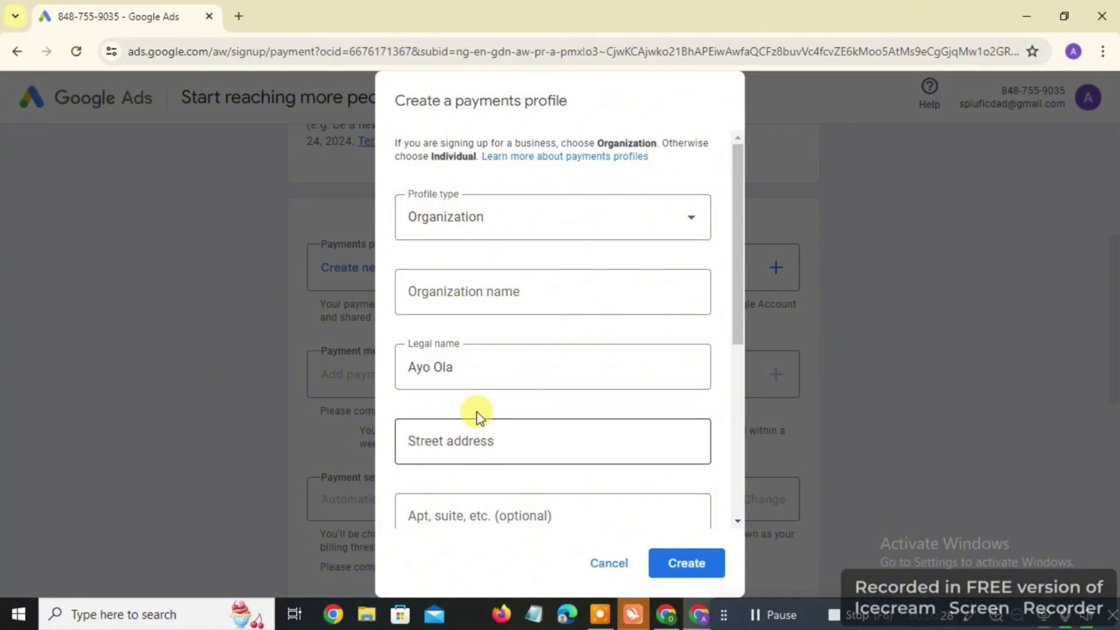
pyautogui.click(499, 232)
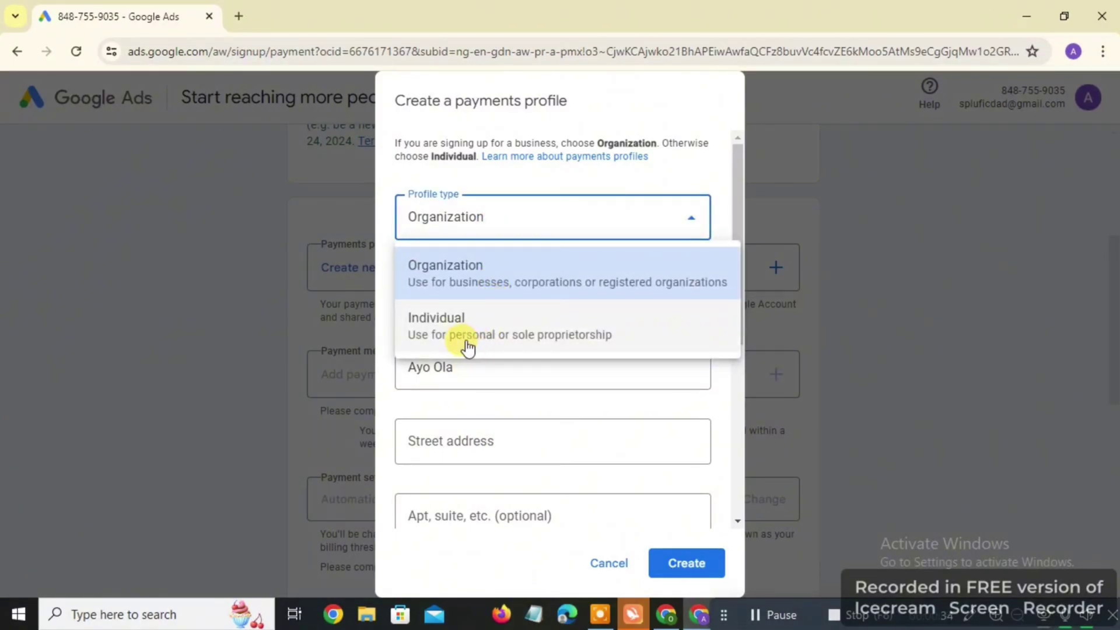
pyautogui.click(531, 337)
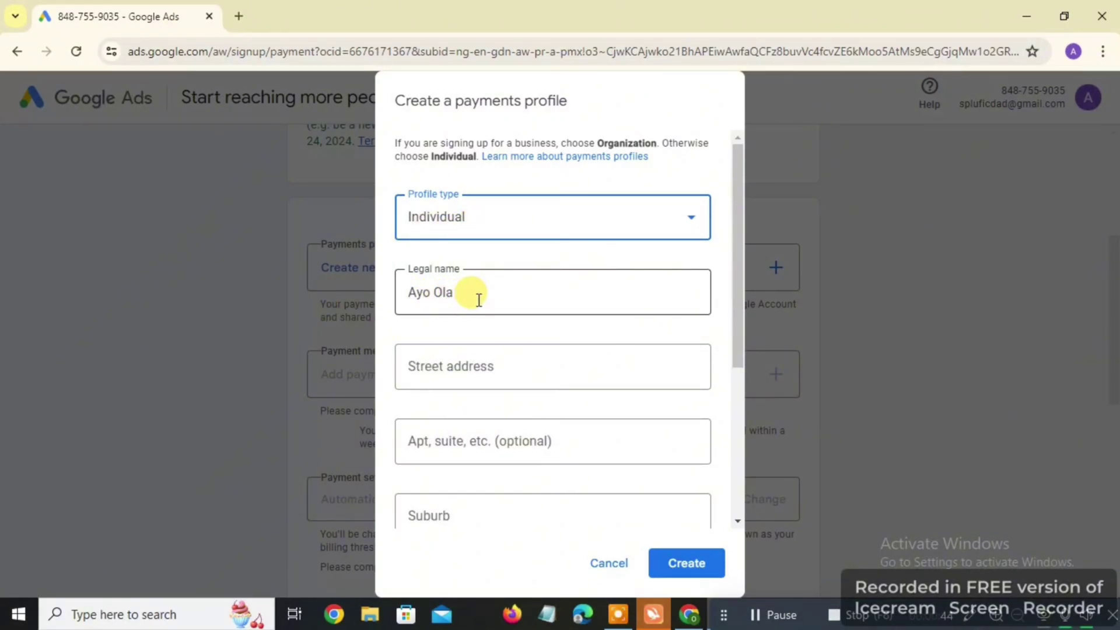
pyautogui.click(478, 299)
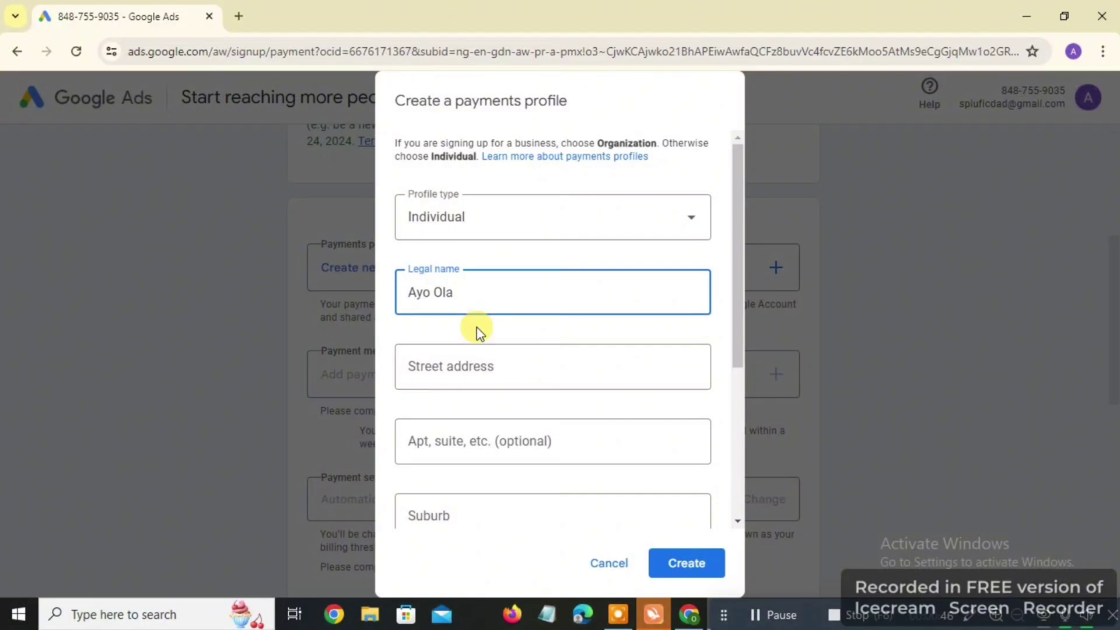
pyautogui.click(491, 354)
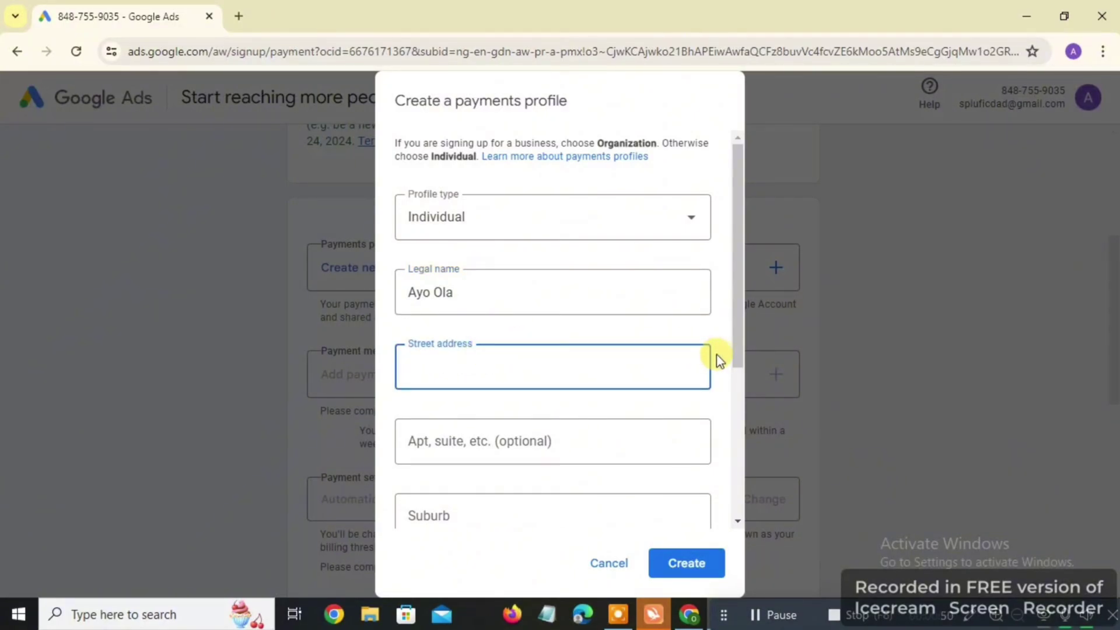
pyautogui.moveTo(739, 357); pyautogui.dragTo(743, 422)
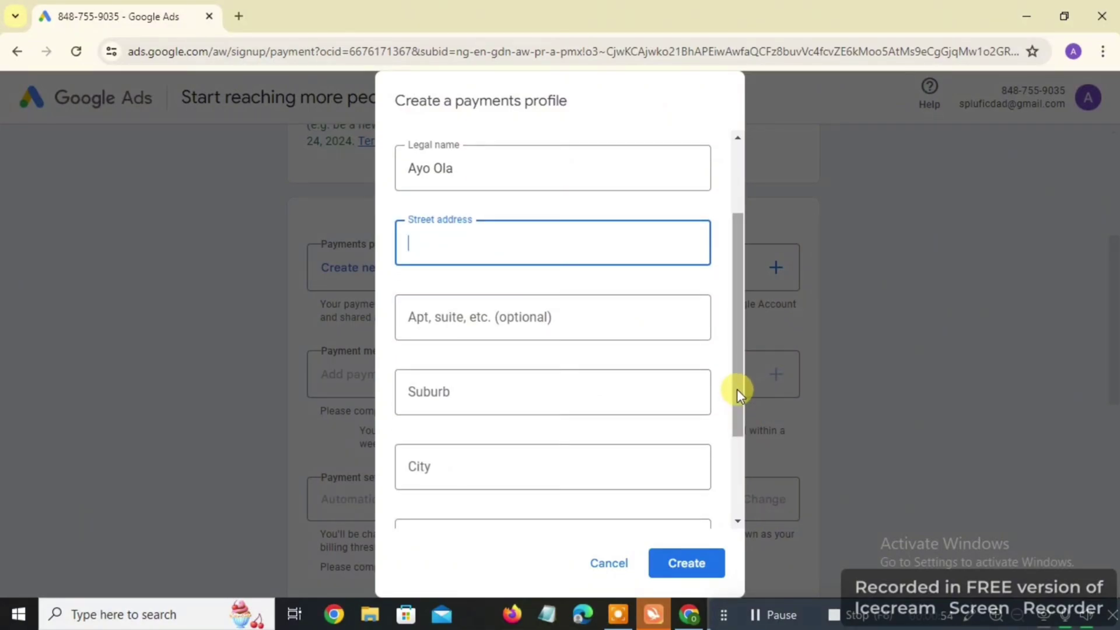
pyautogui.moveTo(736, 389)
pyautogui.mouseDown()
pyautogui.moveTo(740, 417)
pyautogui.moveTo(741, 406)
pyautogui.mouseUp()
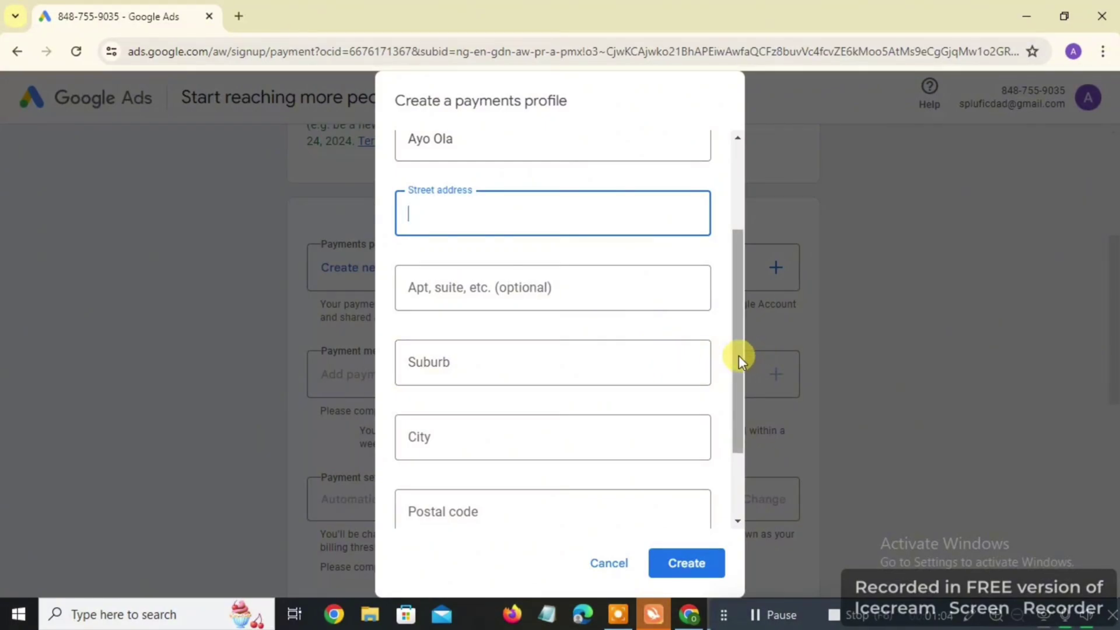
pyautogui.moveTo(738, 356); pyautogui.dragTo(752, 432)
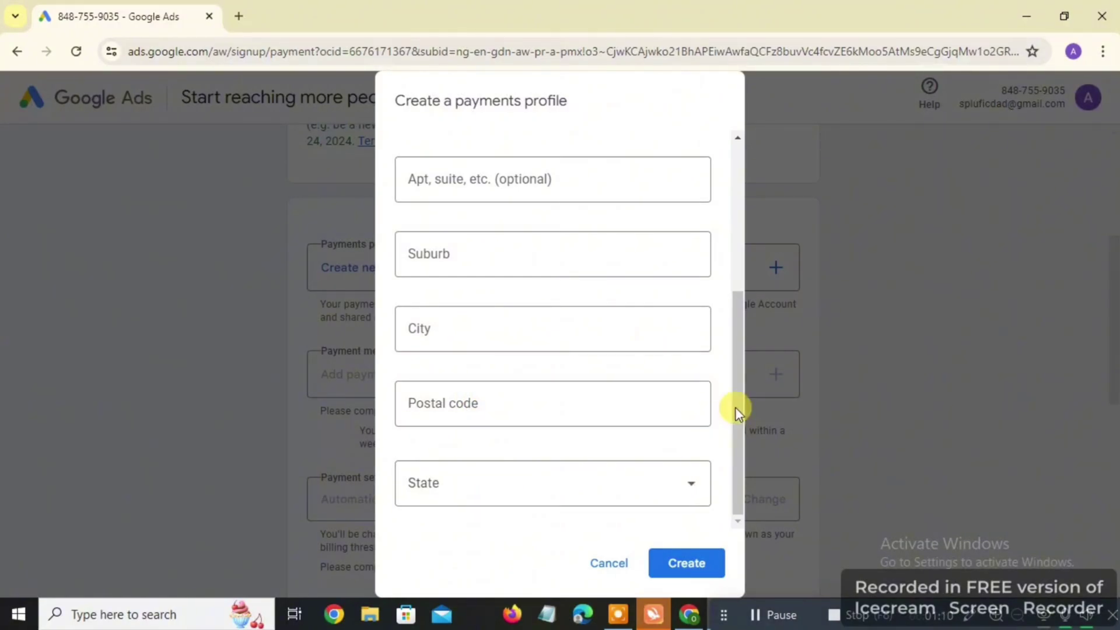
pyautogui.moveTo(736, 426); pyautogui.dragTo(734, 324)
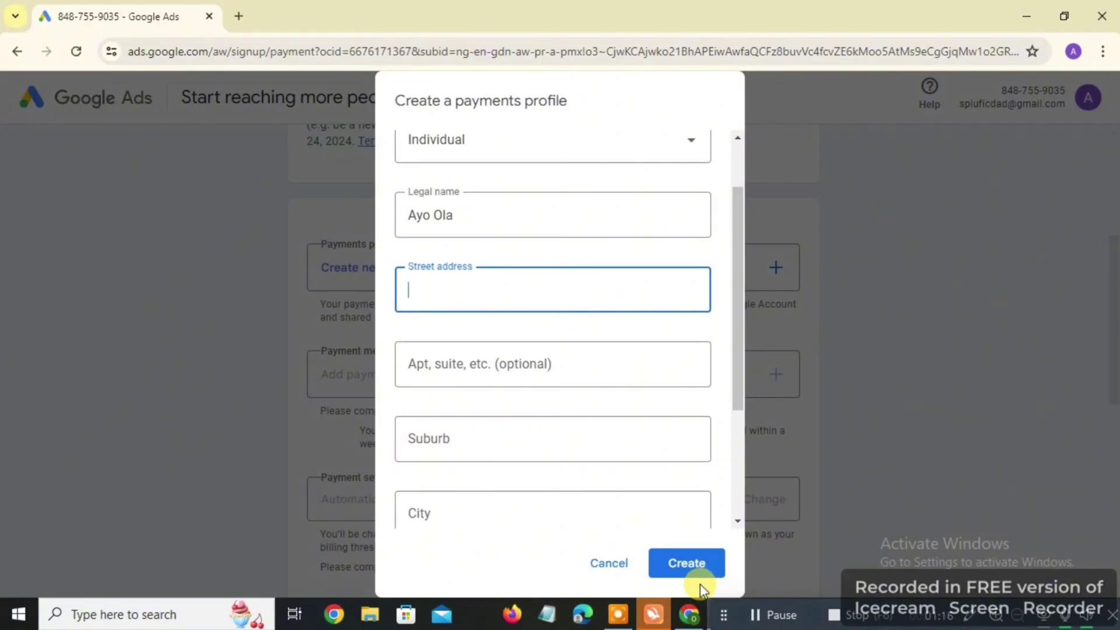
pyautogui.click(782, 616)
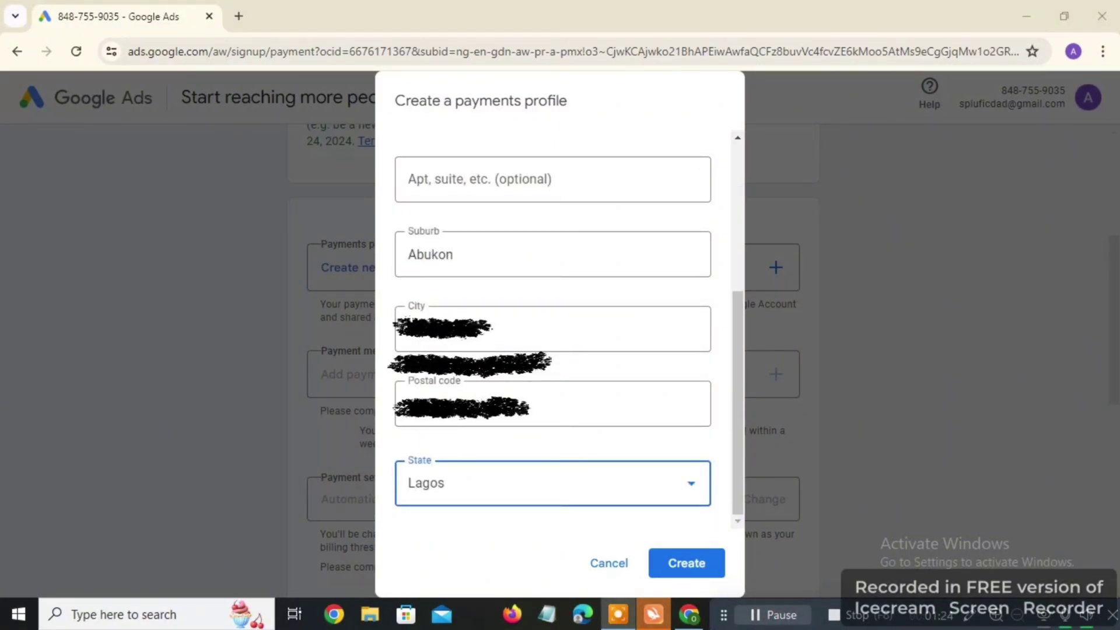
pyautogui.click(687, 563)
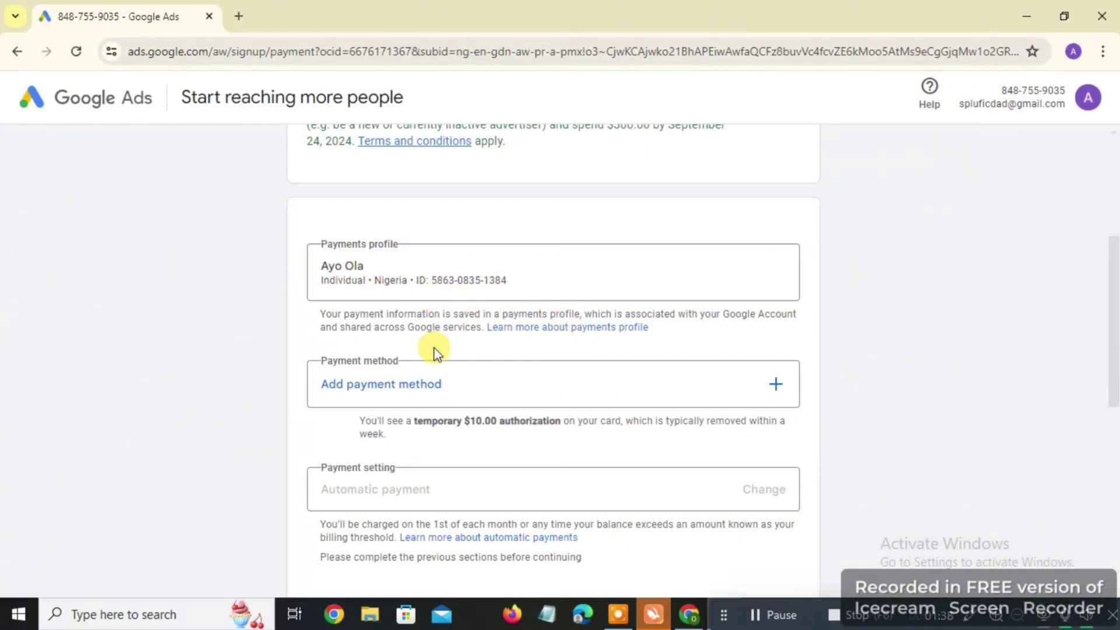
pyautogui.scroll(-4, 434, 352)
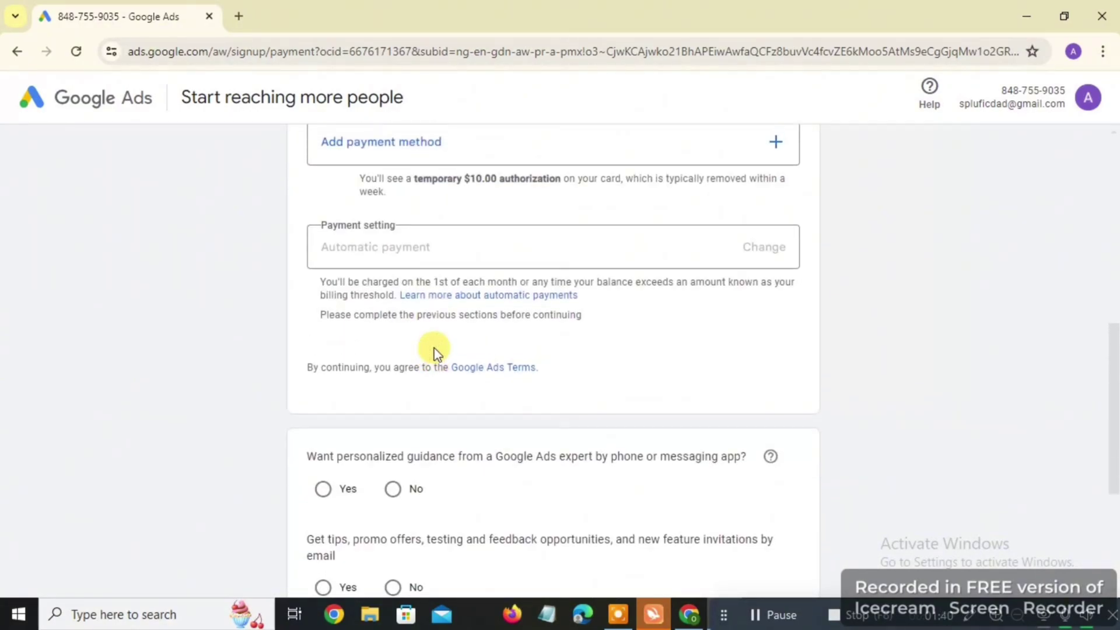
pyautogui.scroll(-4, 434, 352)
pyautogui.scroll(8, 434, 348)
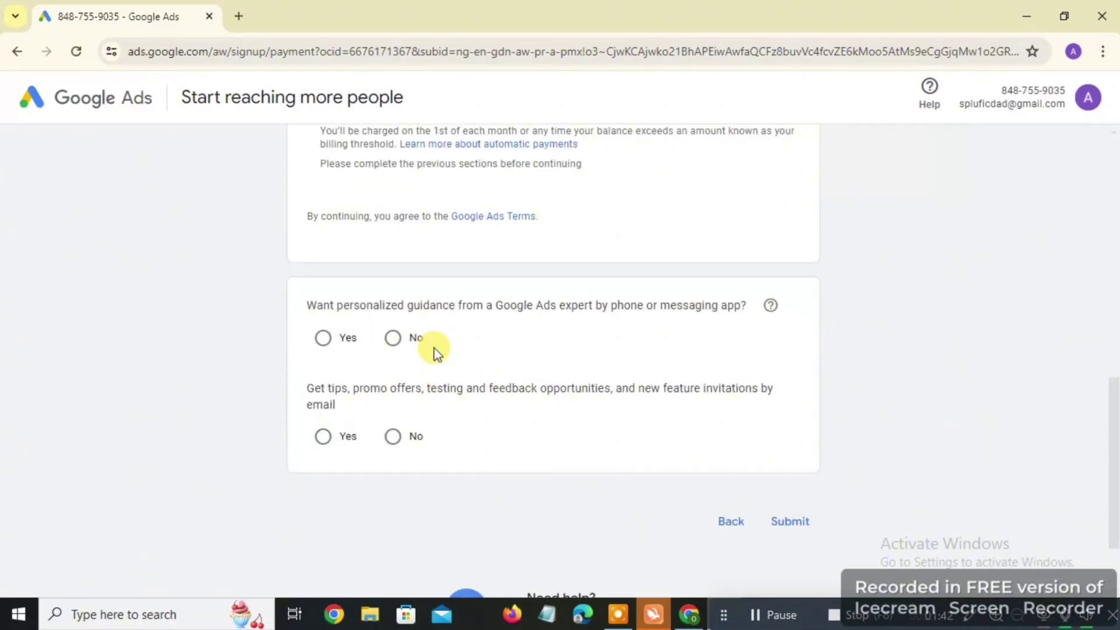
pyautogui.scroll(-5, 435, 348)
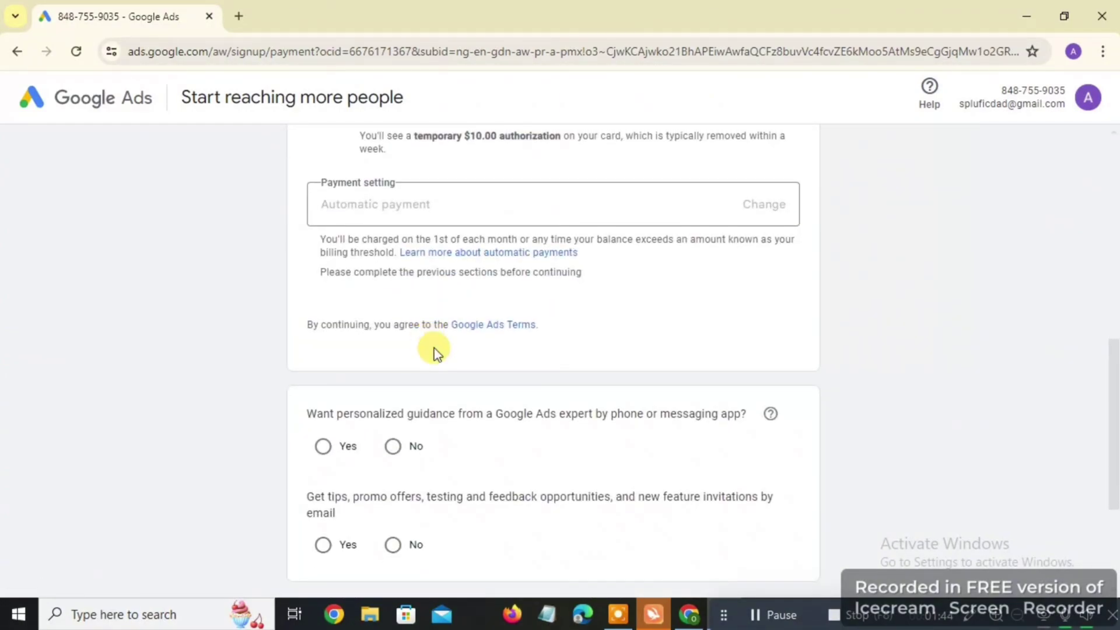
pyautogui.scroll(5, 435, 347)
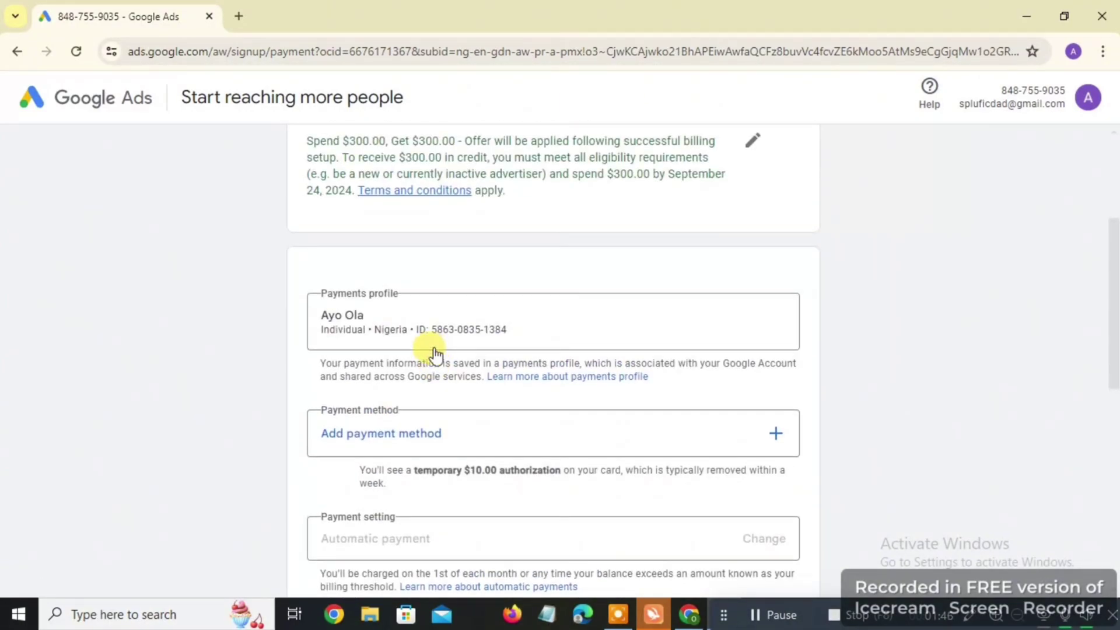
pyautogui.scroll(-2, 431, 350)
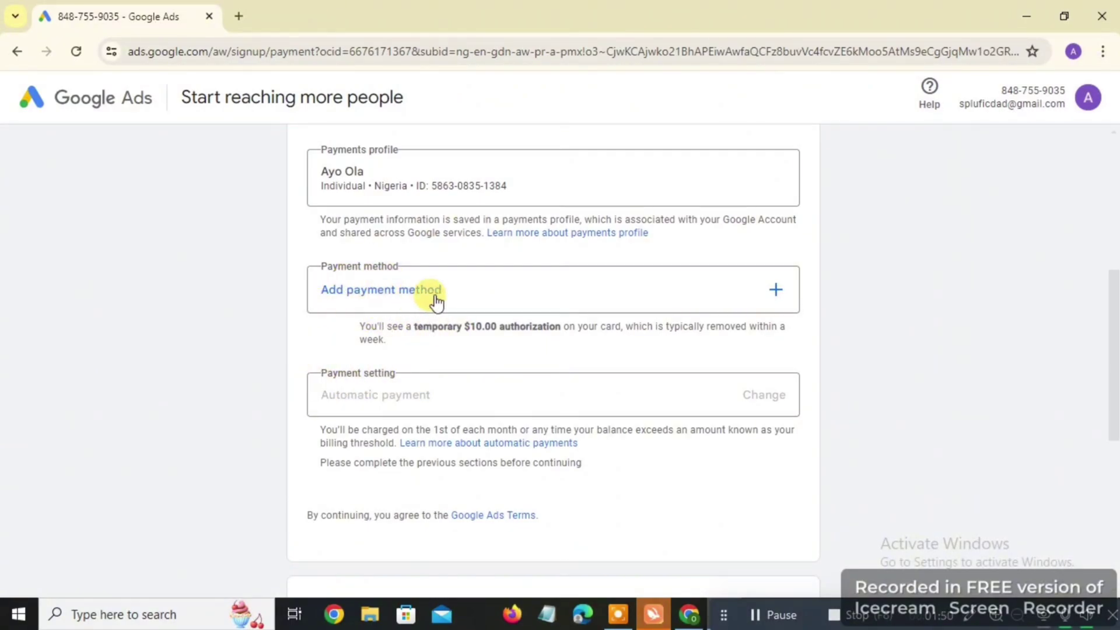
pyautogui.scroll(-6, 462, 320)
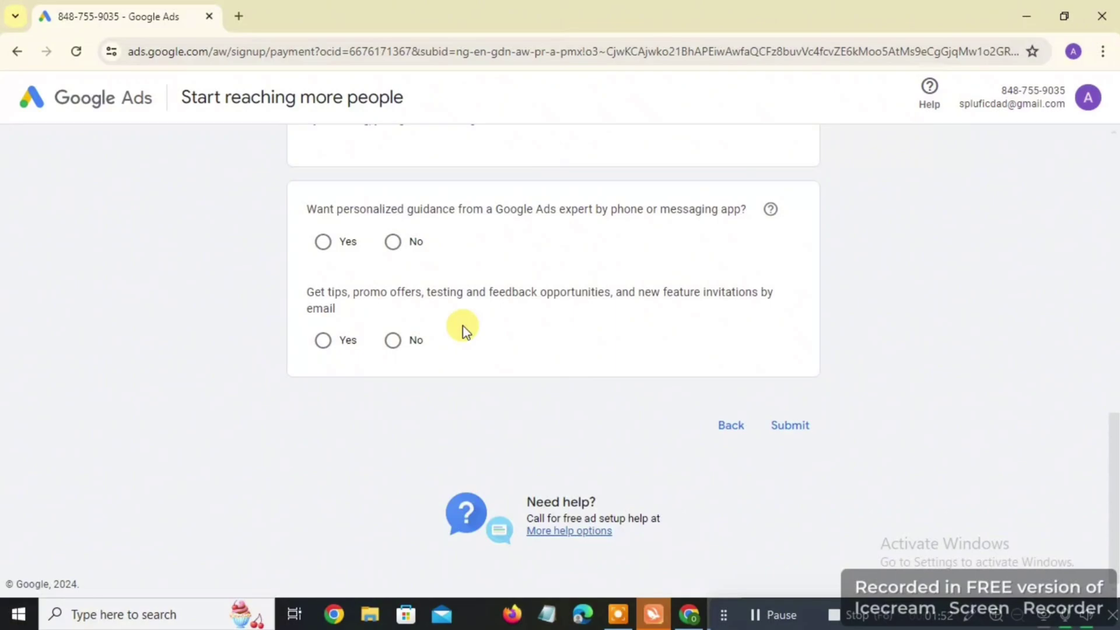
pyautogui.scroll(10, 464, 326)
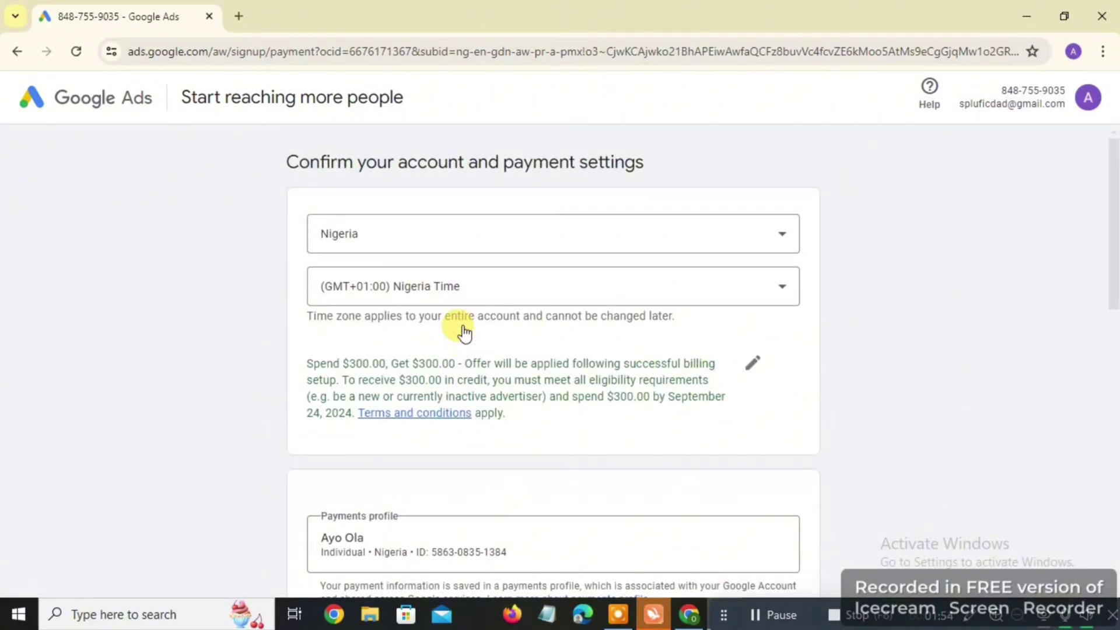
pyautogui.scroll(-5, 465, 331)
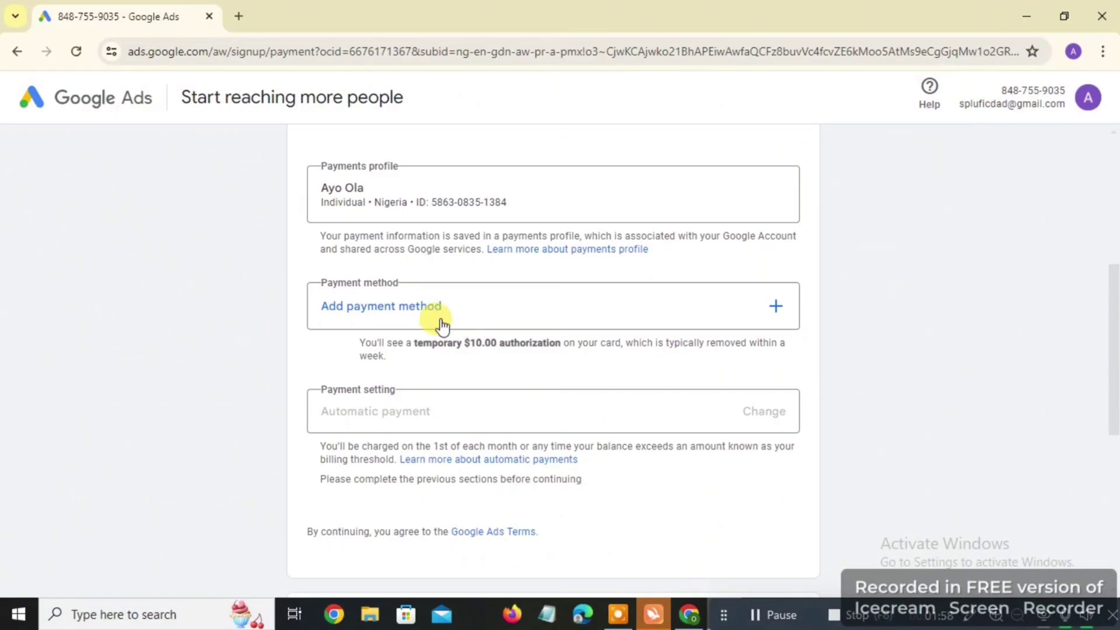
pyautogui.click(432, 316)
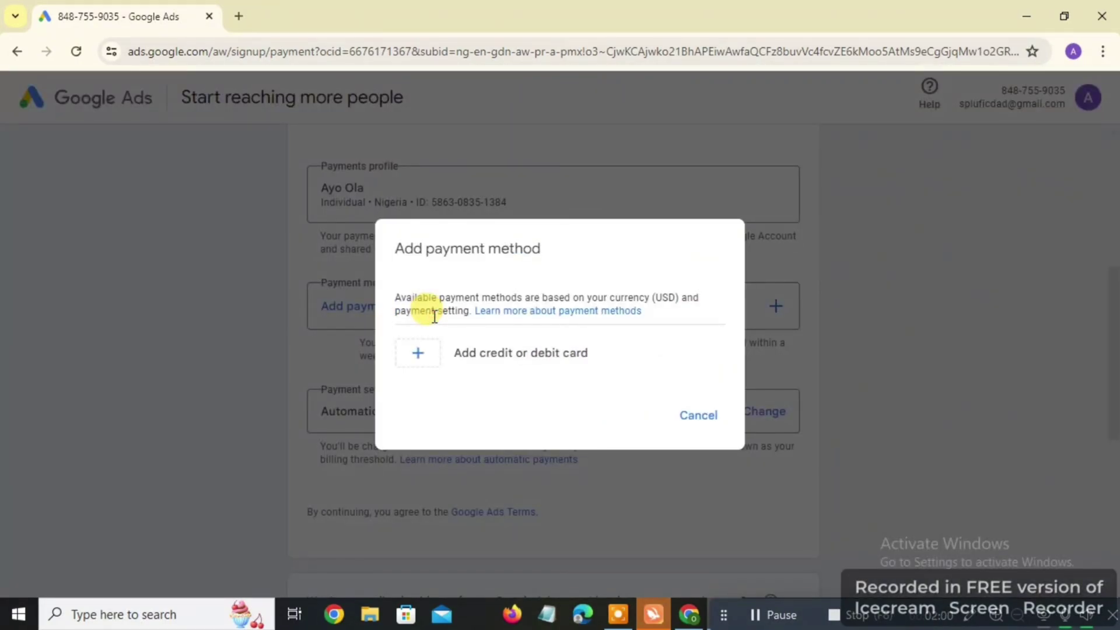
pyautogui.click(483, 353)
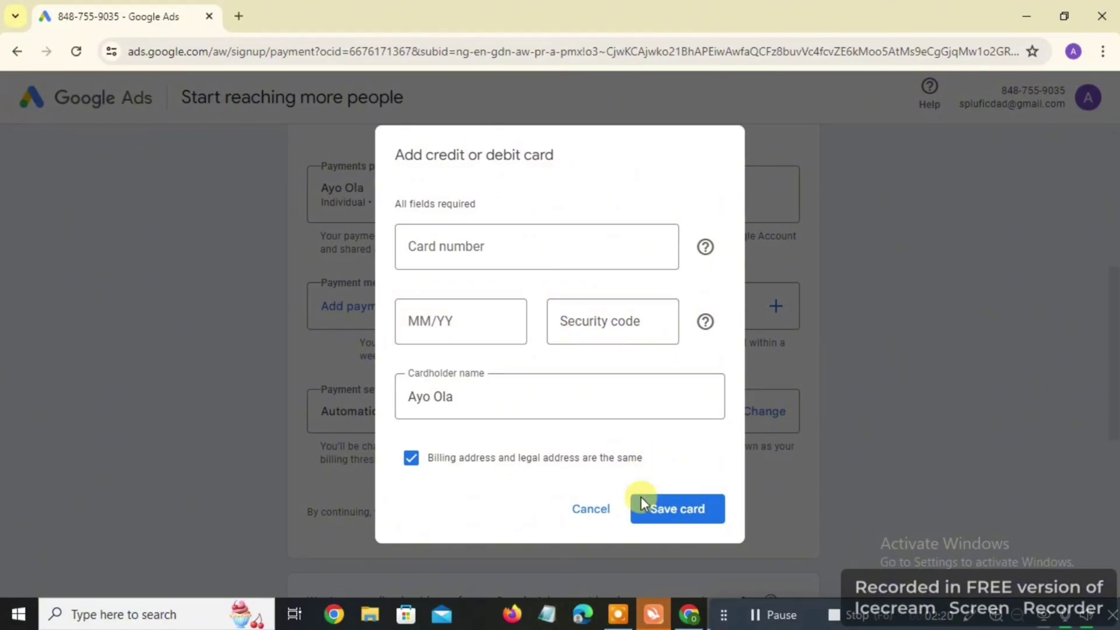
pyautogui.click(600, 524)
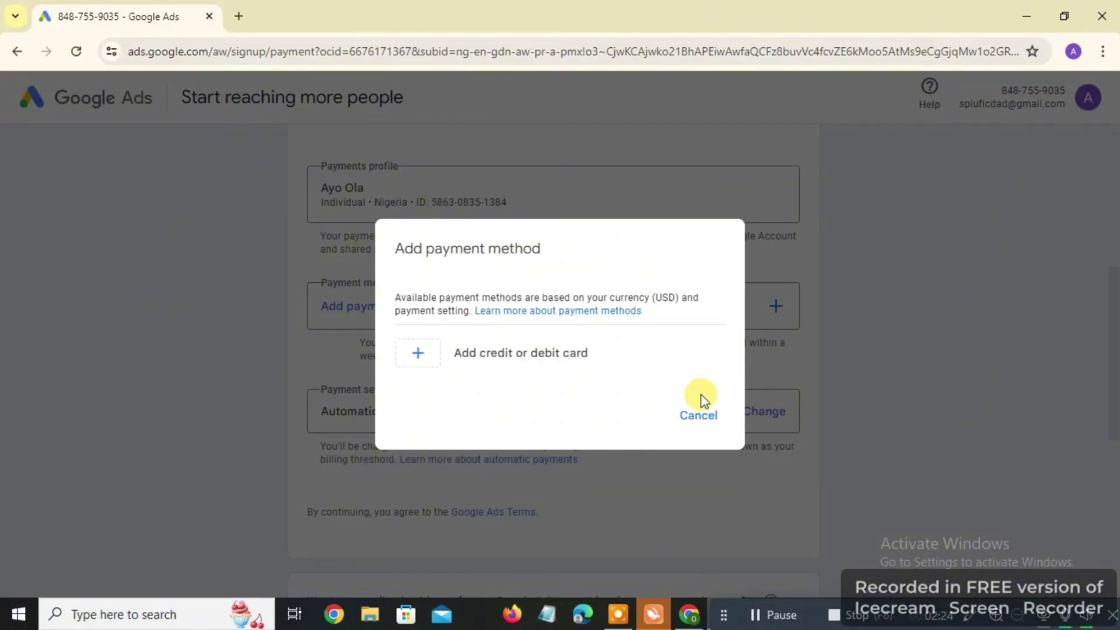
pyautogui.click(704, 417)
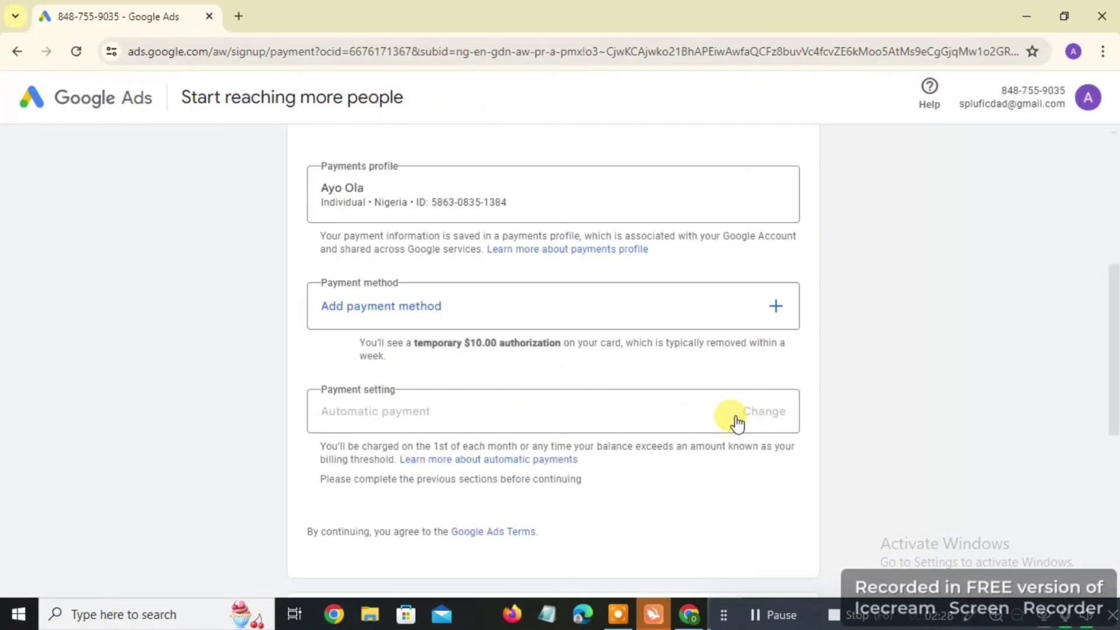
pyautogui.scroll(-1, 815, 403)
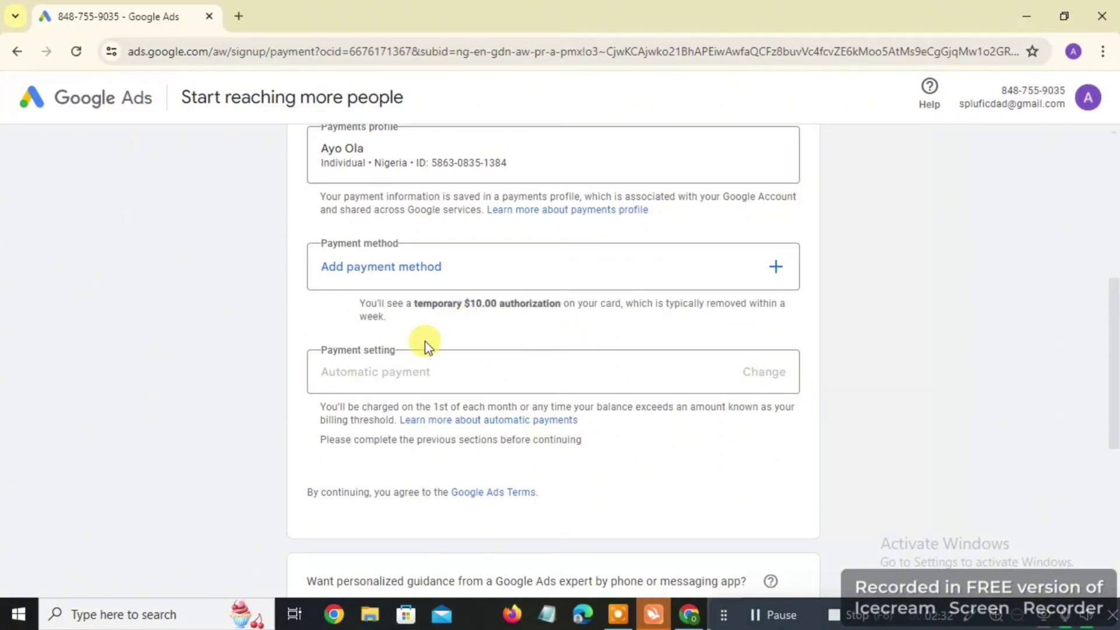
pyautogui.scroll(-3, 362, 350)
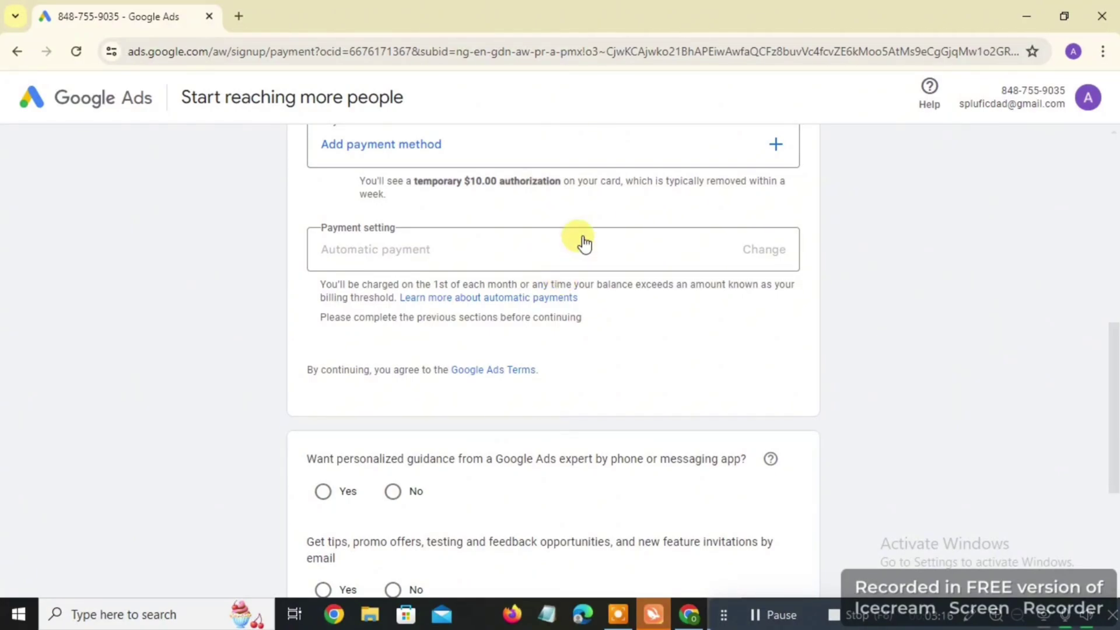
pyautogui.scroll(2, 583, 242)
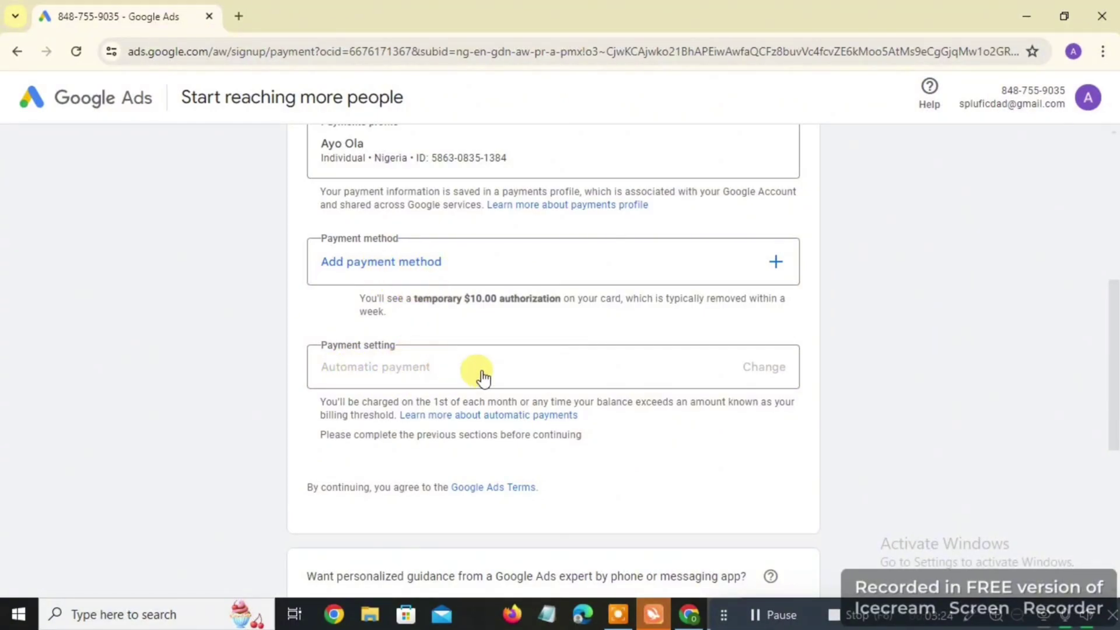
pyautogui.scroll(1, 519, 394)
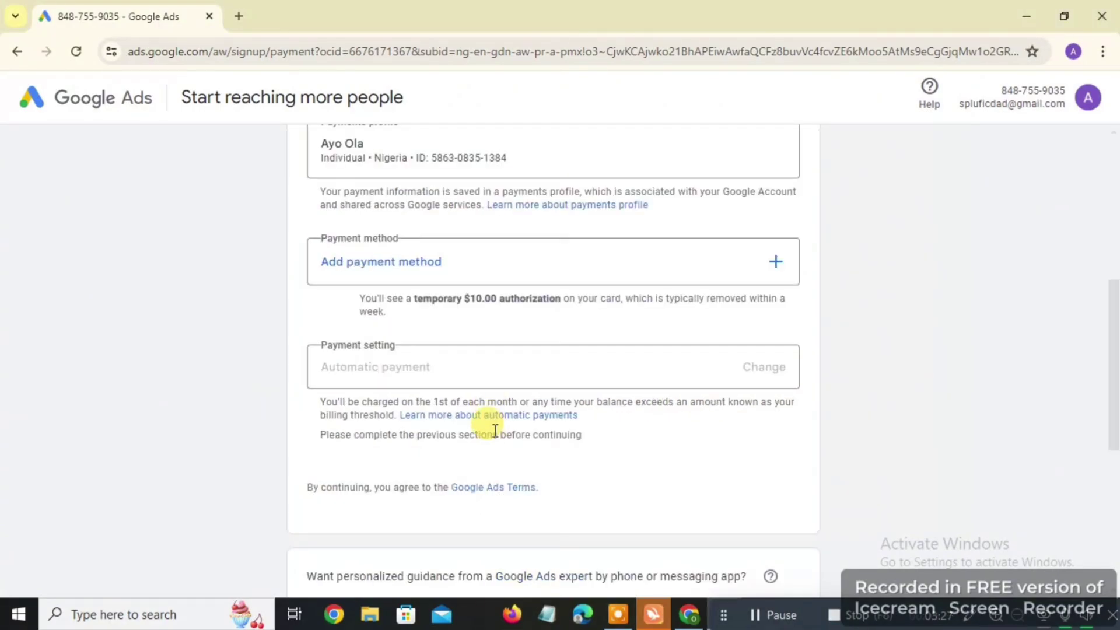
# Answer Yes to personalized expert guidance and pick Nigeria as the phone number country
pyautogui.scroll(-5, 495, 432)
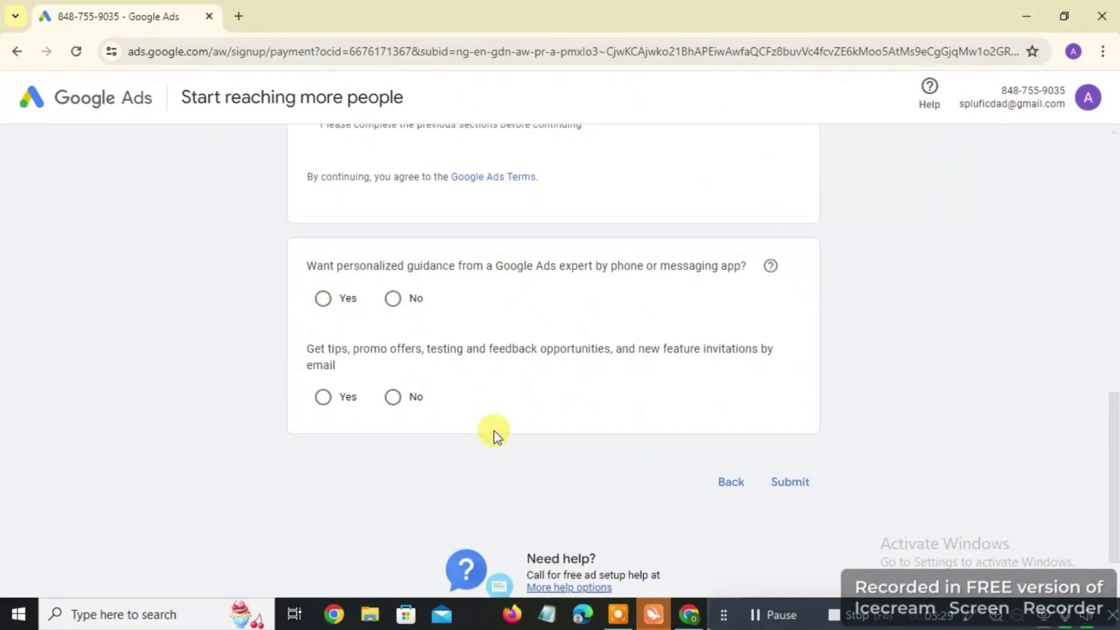
pyautogui.click(324, 299)
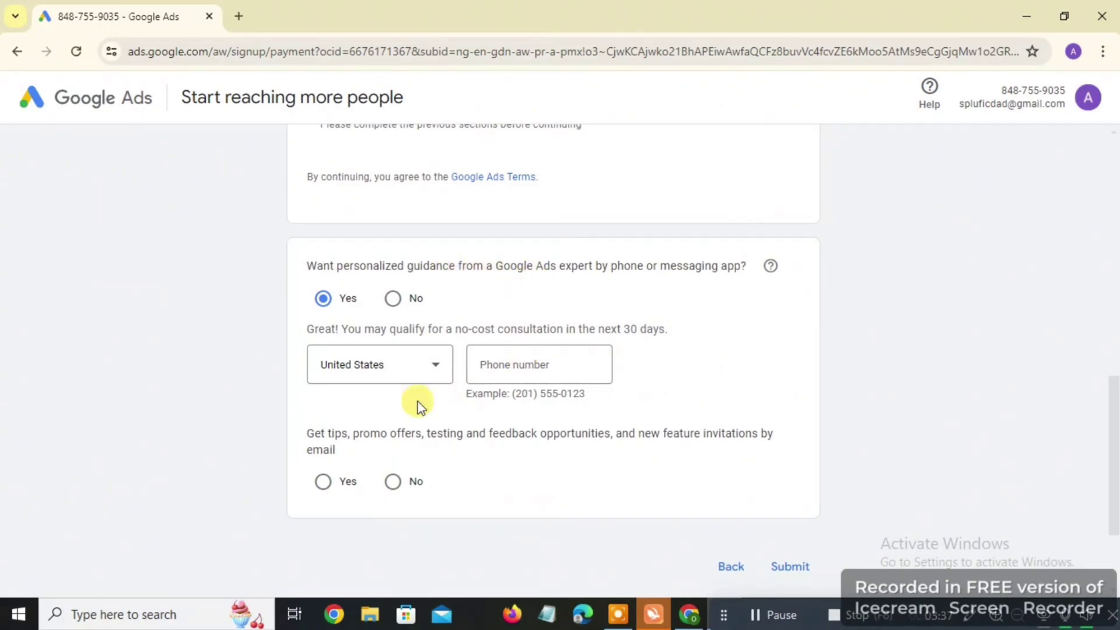
pyautogui.click(382, 367)
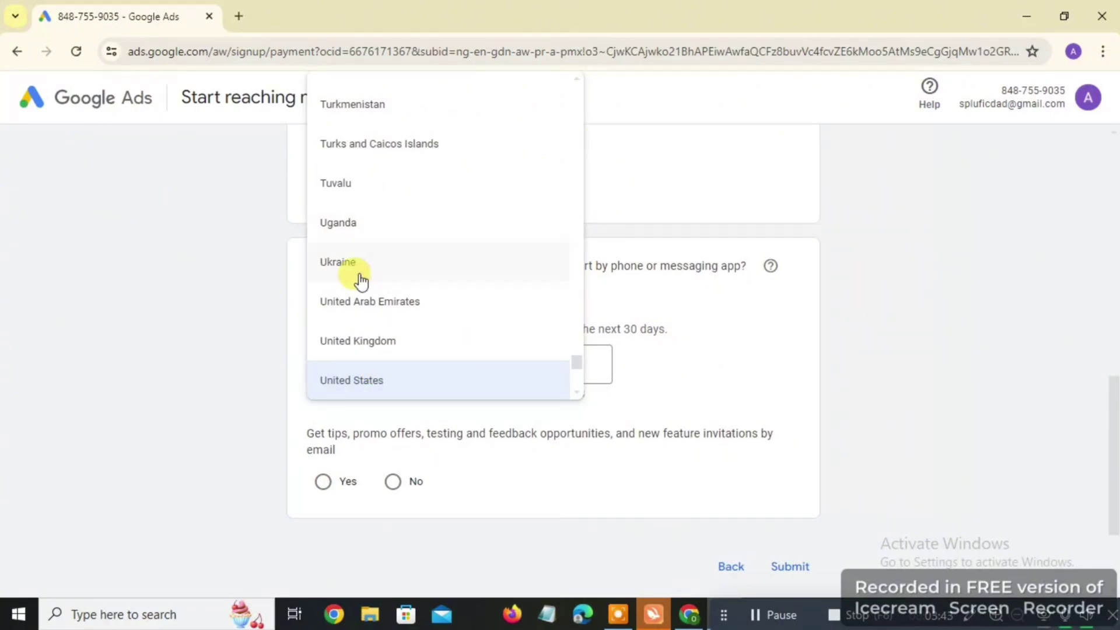
pyautogui.scroll(5, 362, 281)
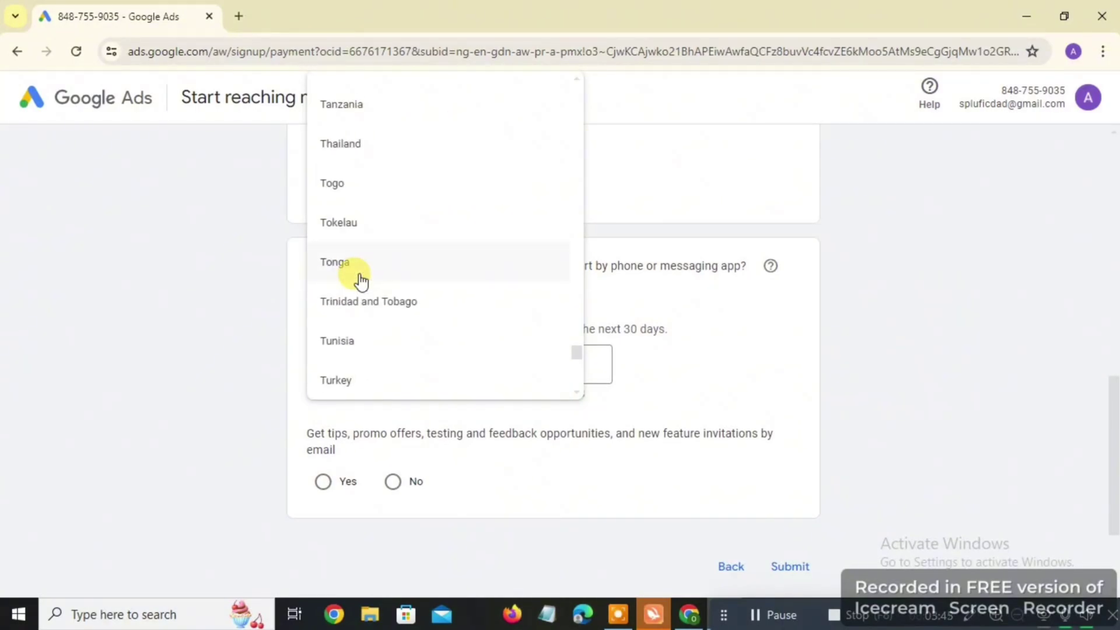
pyautogui.scroll(20, 361, 281)
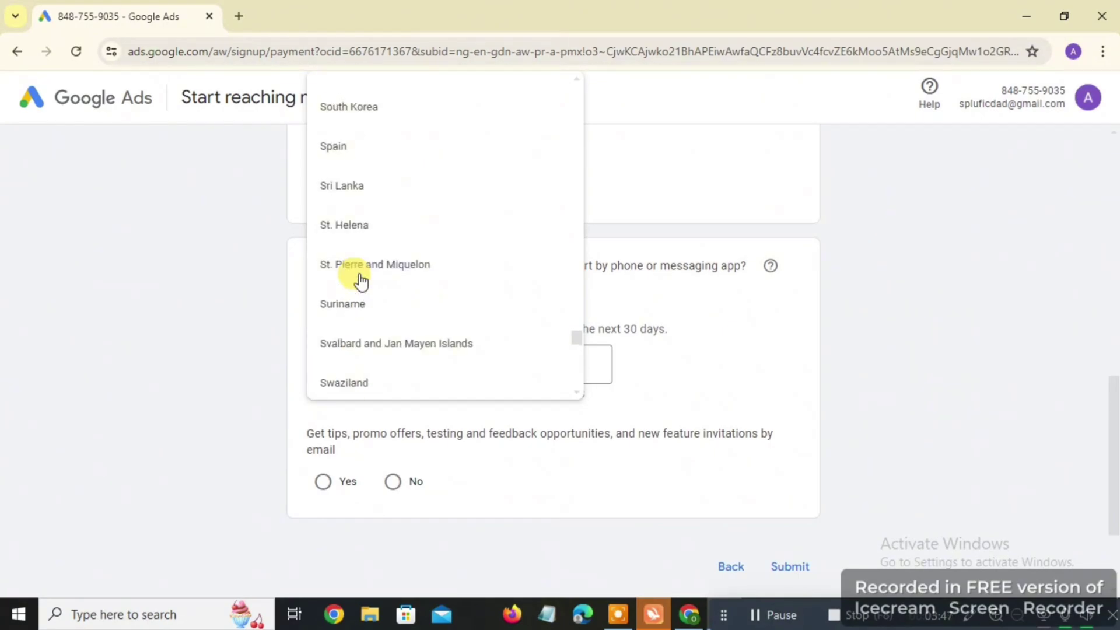
pyautogui.scroll(20, 361, 281)
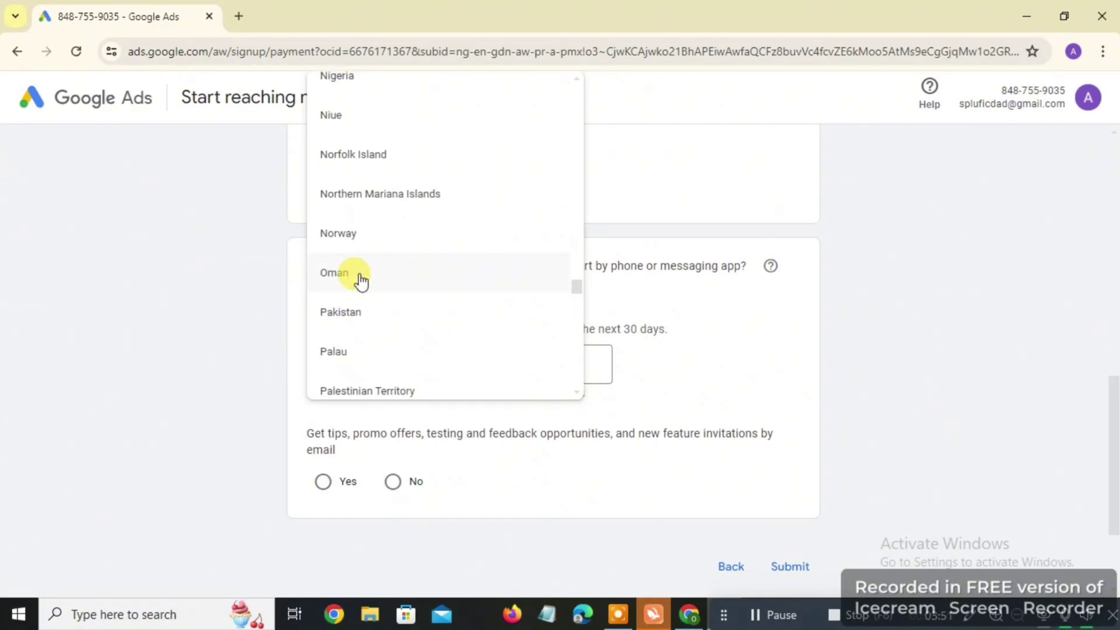
pyautogui.scroll(3, 361, 281)
pyautogui.click(371, 268)
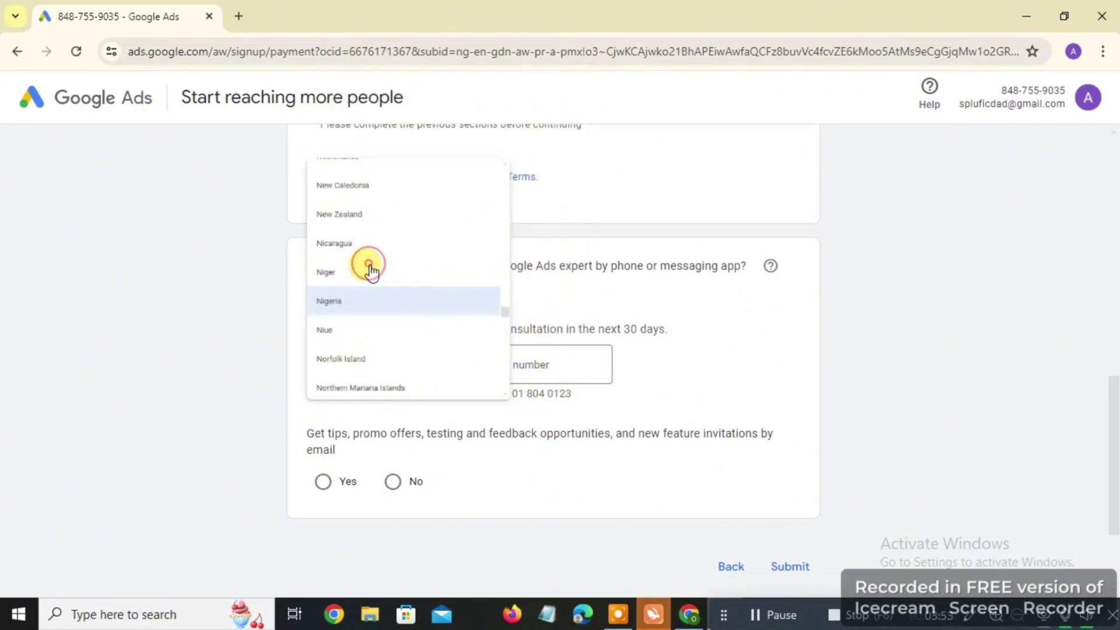
# Enter the contact phone number and answer Yes to email tips and offers
pyautogui.click(550, 364)
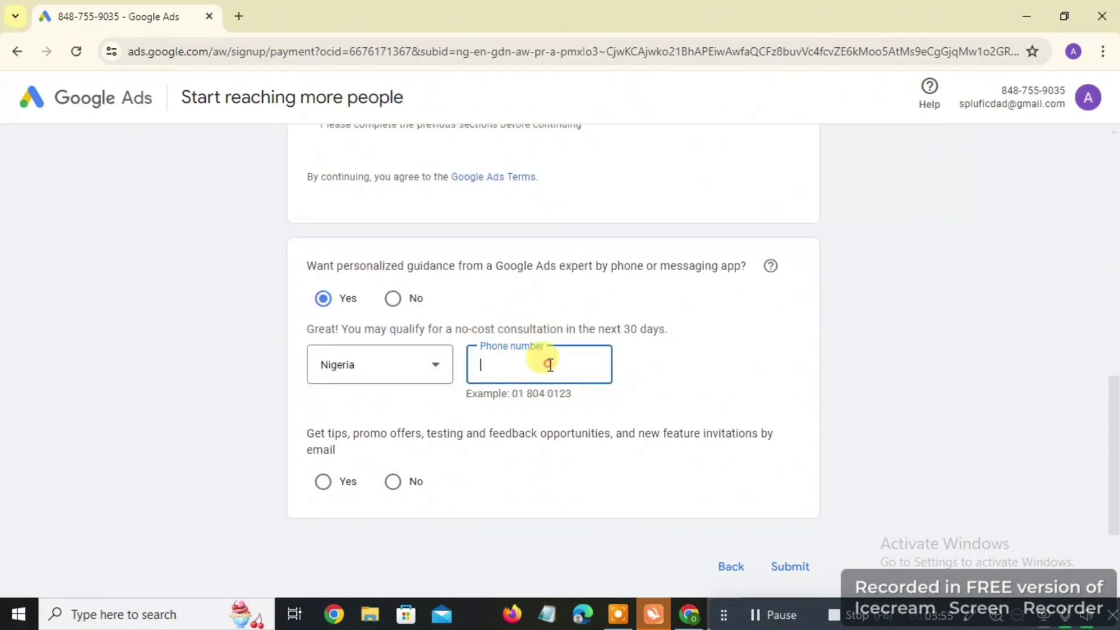
pyautogui.scroll(-2, 550, 364)
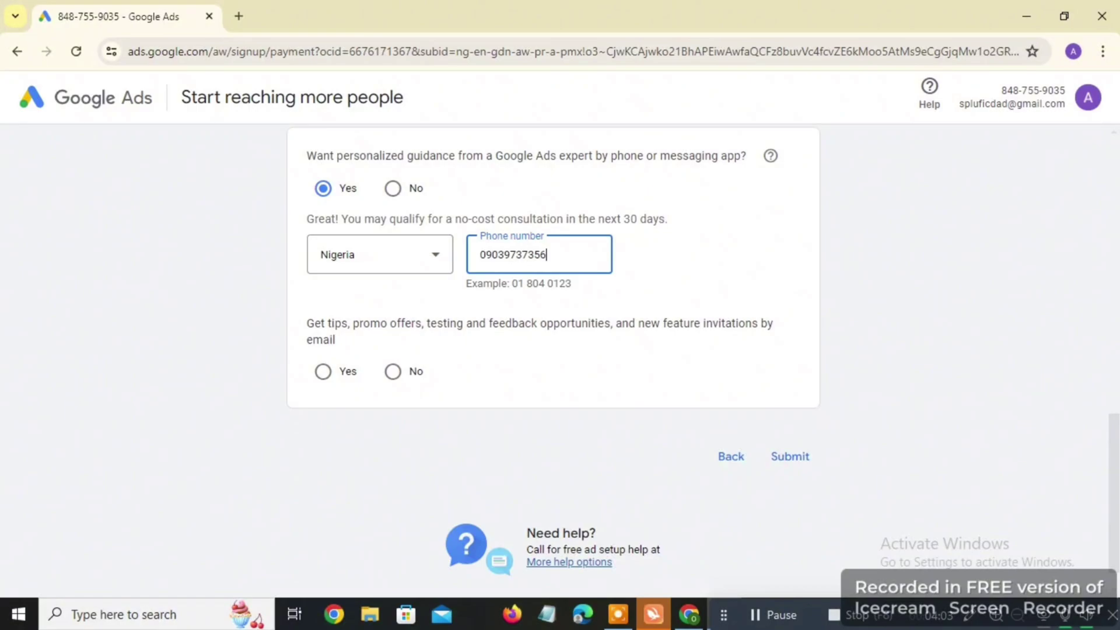
pyautogui.click(323, 372)
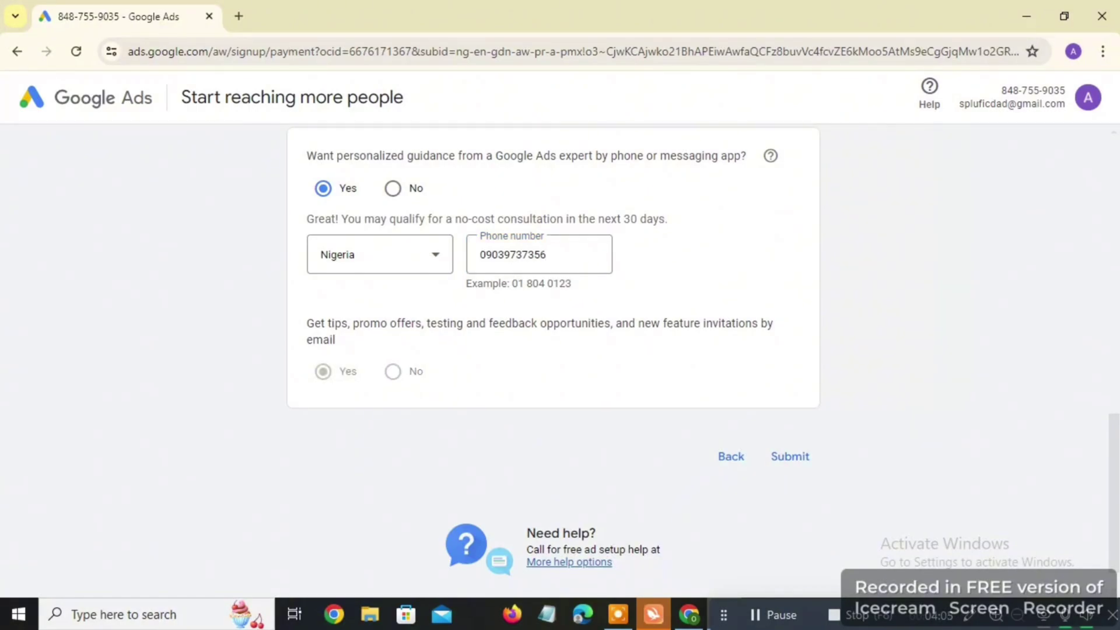
pyautogui.scroll(4, 554, 361)
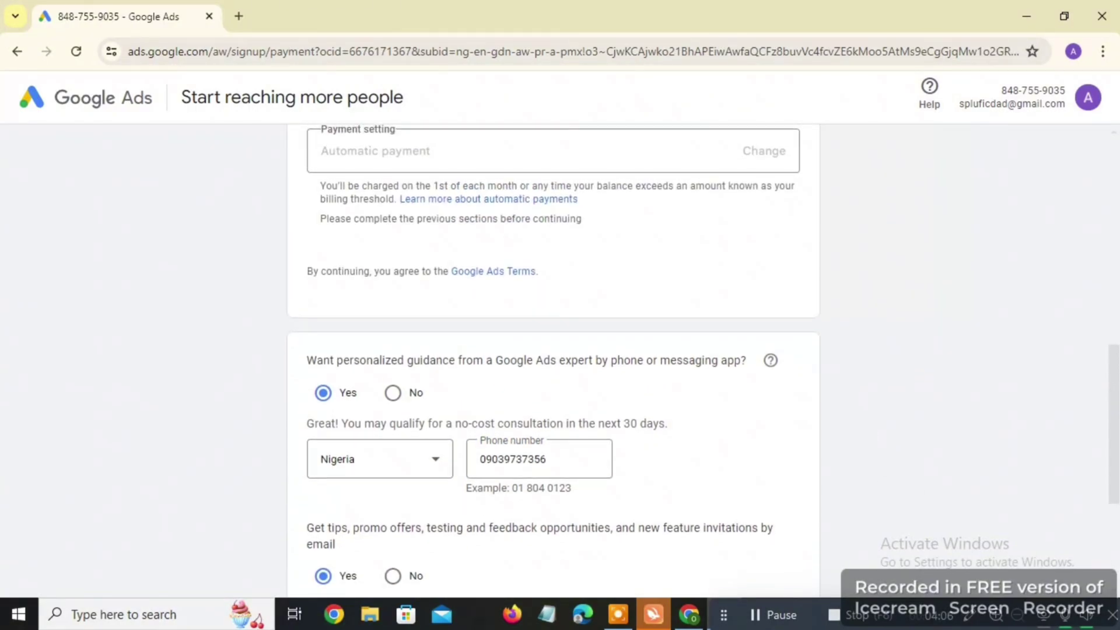
pyautogui.scroll(-3, 554, 362)
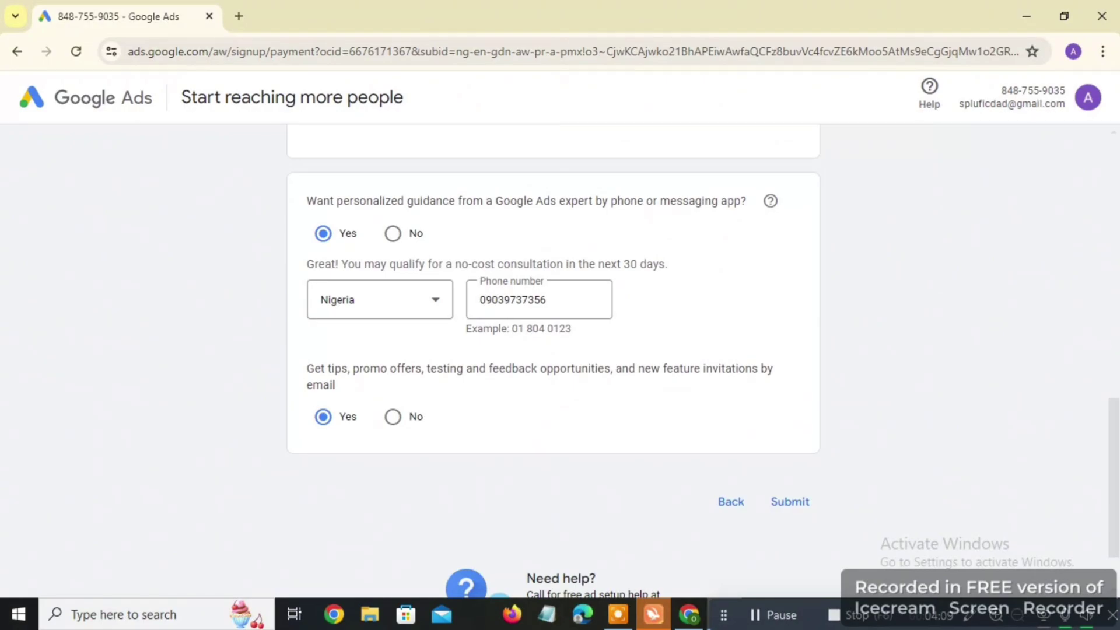
pyautogui.scroll(4, 554, 373)
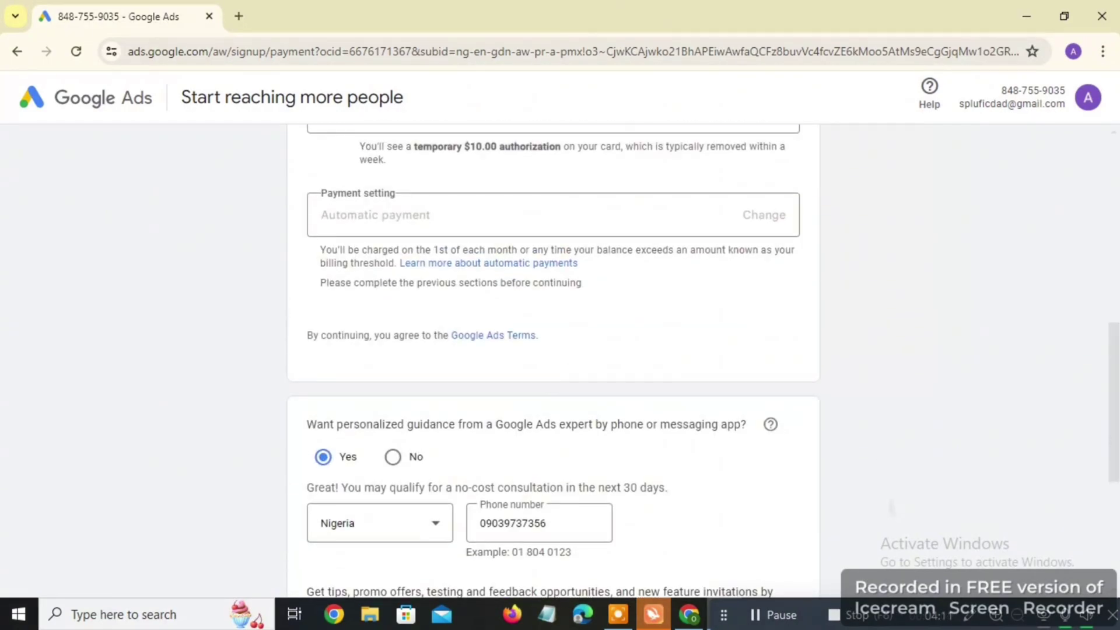
pyautogui.scroll(4, 554, 373)
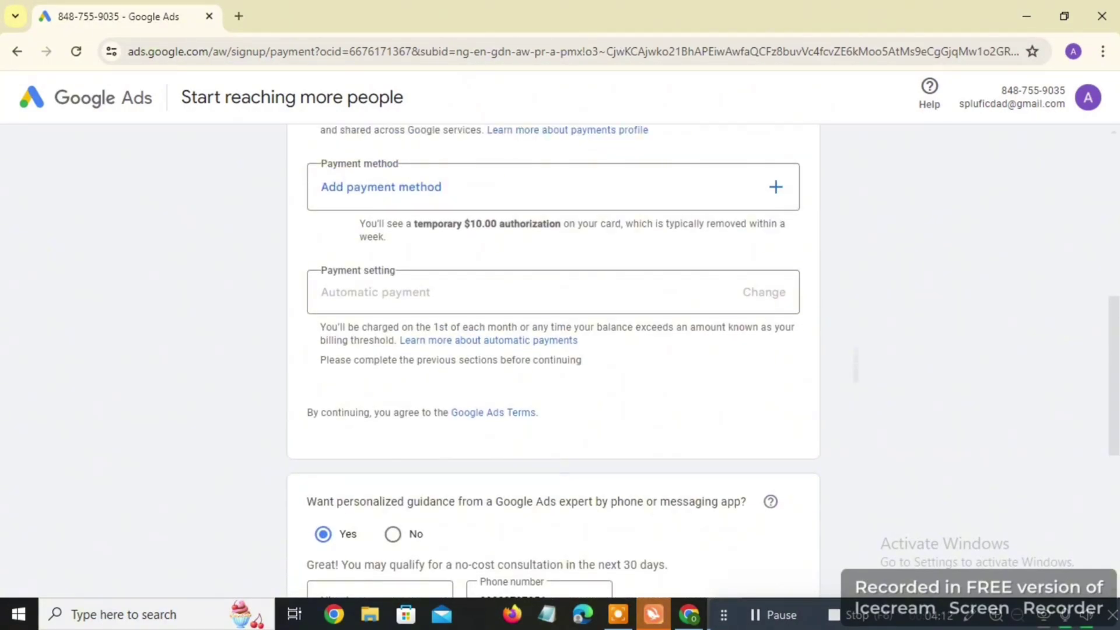